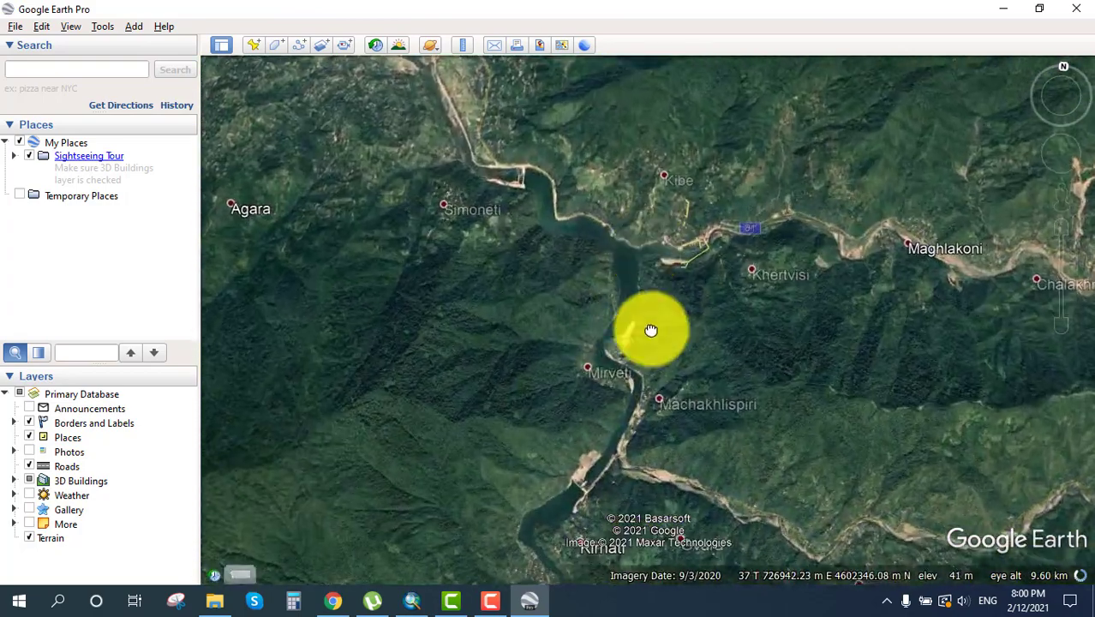
# - Start a new path named new_data in the hills near Erge and Kibe, with its line color set to red
pyautogui.moveTo(651, 330); pyautogui.dragTo(636, 414)
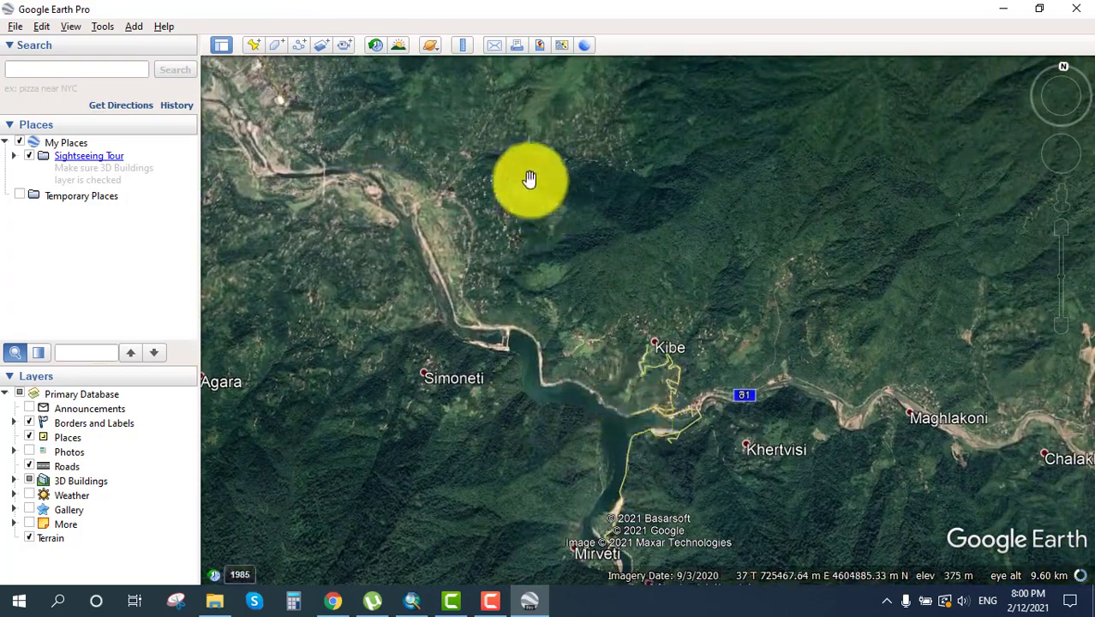
pyautogui.moveTo(683, 294); pyautogui.dragTo(623, 374)
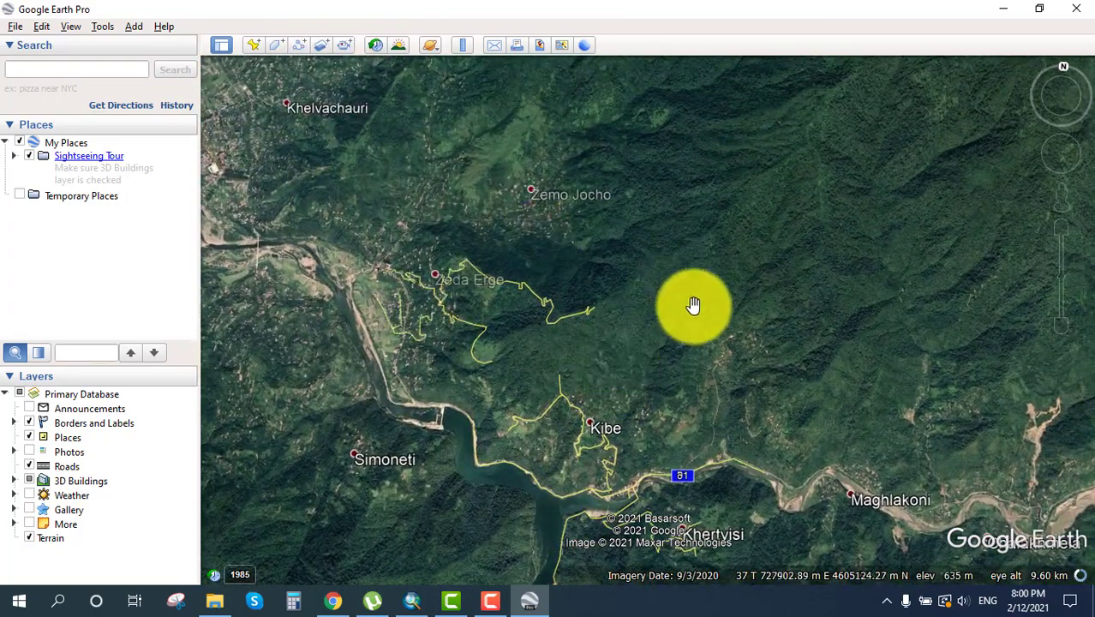
pyautogui.scroll(-2, 651, 315)
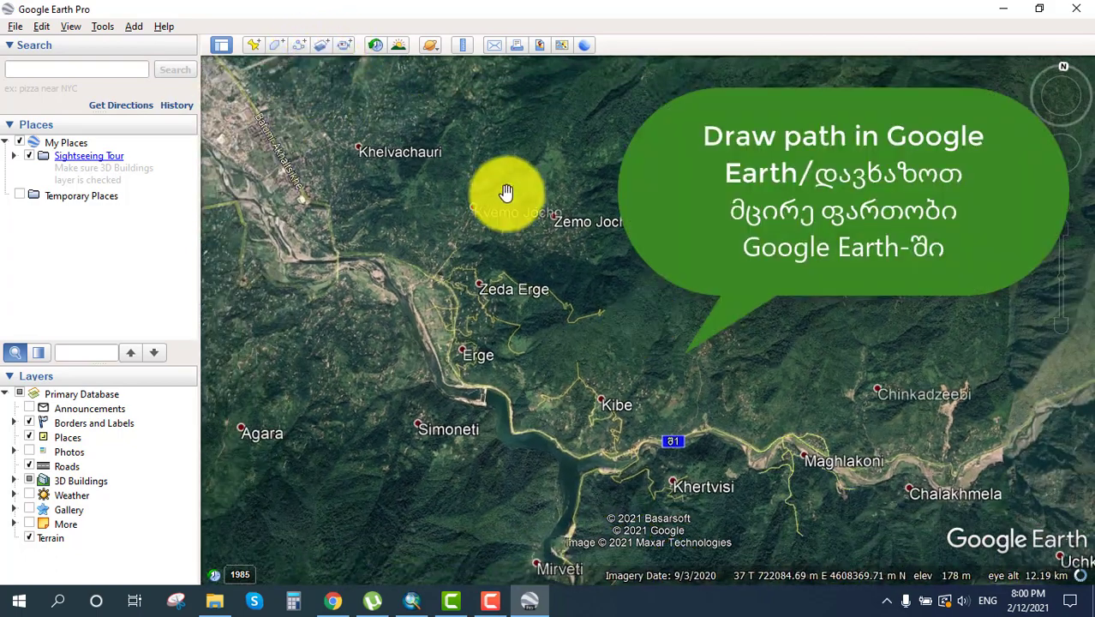
pyautogui.click(299, 45)
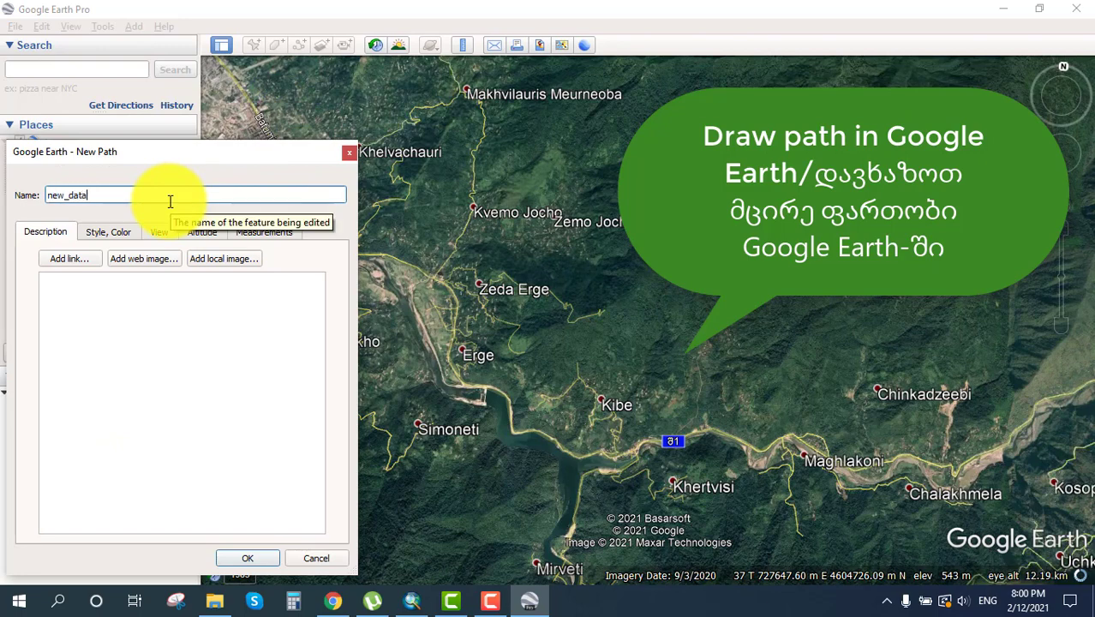
pyautogui.click(101, 231)
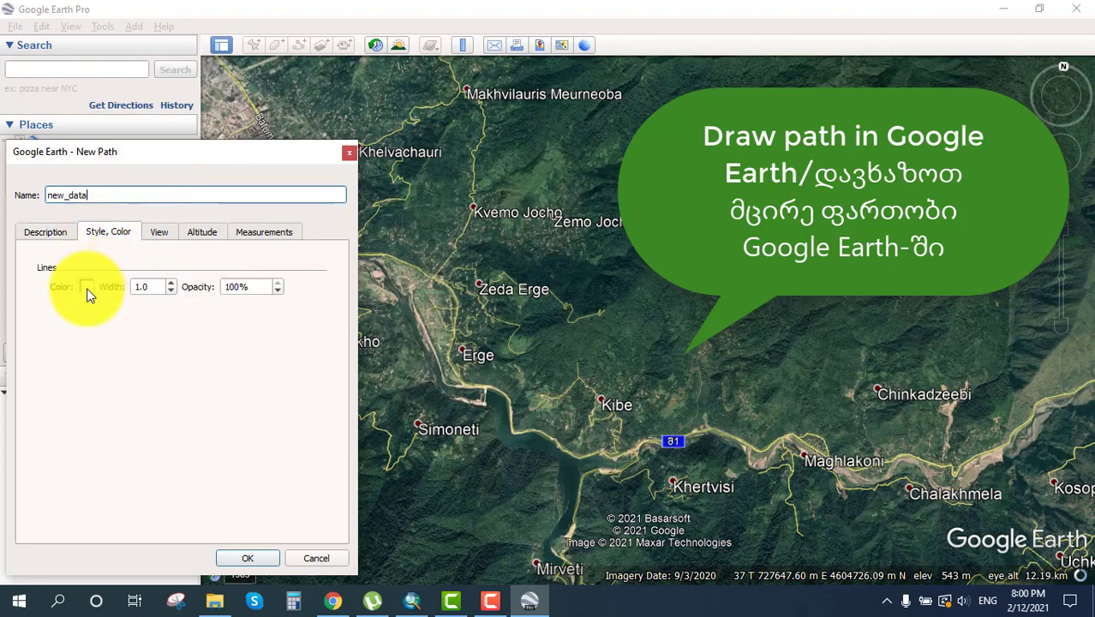
pyautogui.click(87, 288)
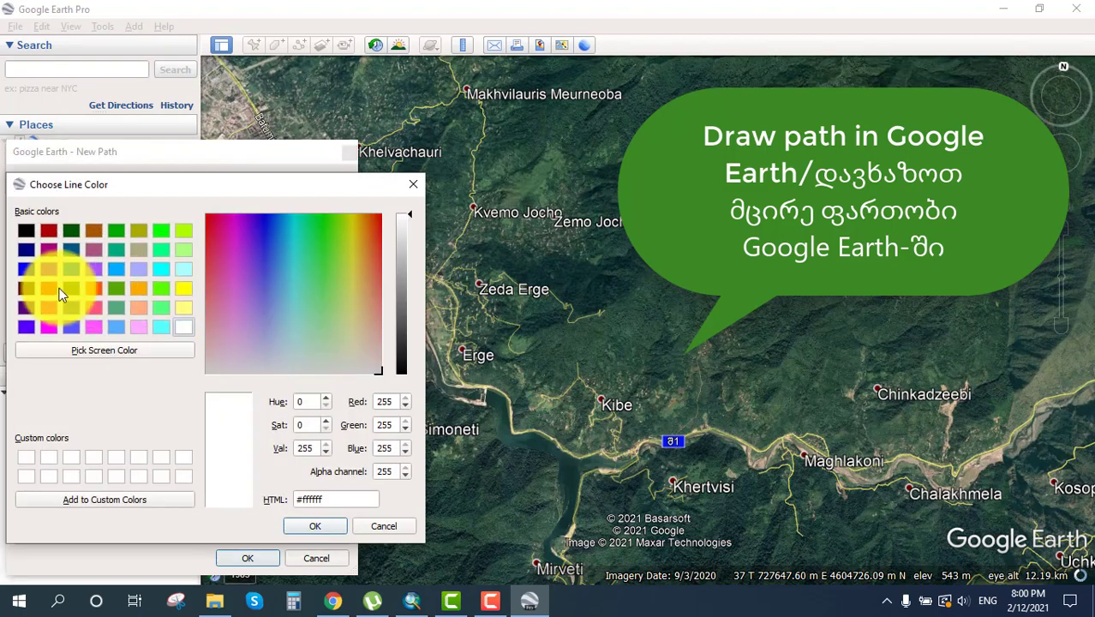
pyautogui.click(94, 288)
pyautogui.click(315, 526)
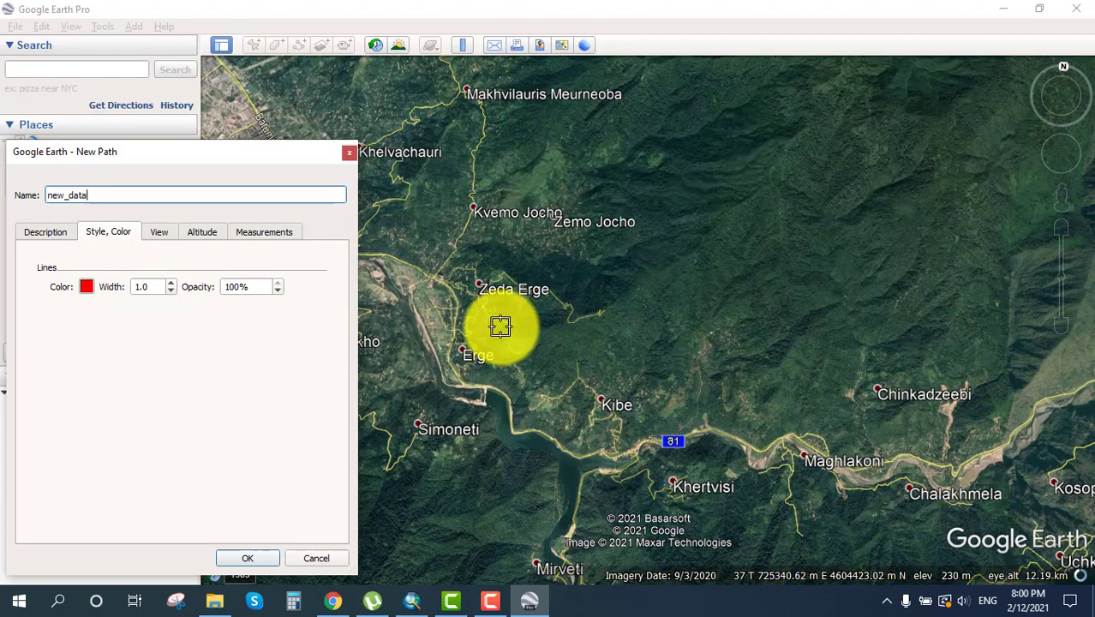
# - Trace the path's outline and dense interior lines over the hills between Zeda Erge and Kibe, and finish the path
pyautogui.moveTo(500, 326)
pyautogui.mouseDown()
pyautogui.moveTo(561, 387)
pyautogui.moveTo(643, 407)
pyautogui.moveTo(574, 377)
pyautogui.moveTo(505, 311)
pyautogui.moveTo(614, 390)
pyautogui.moveTo(634, 397)
pyautogui.moveTo(651, 382)
pyautogui.moveTo(566, 351)
pyautogui.moveTo(521, 296)
pyautogui.moveTo(539, 297)
pyautogui.moveTo(593, 360)
pyautogui.moveTo(664, 377)
pyautogui.moveTo(551, 296)
pyautogui.moveTo(678, 346)
pyautogui.moveTo(648, 318)
pyautogui.moveTo(581, 296)
pyautogui.moveTo(556, 271)
pyautogui.moveTo(562, 261)
pyautogui.moveTo(676, 339)
pyautogui.moveTo(611, 410)
pyautogui.moveTo(605, 399)
pyautogui.moveTo(645, 311)
pyautogui.moveTo(632, 306)
pyautogui.moveTo(611, 330)
pyautogui.moveTo(596, 383)
pyautogui.moveTo(573, 386)
pyautogui.moveTo(621, 293)
pyautogui.moveTo(595, 292)
pyautogui.moveTo(557, 361)
pyautogui.moveTo(537, 348)
pyautogui.moveTo(576, 278)
pyautogui.moveTo(572, 254)
pyautogui.moveTo(531, 321)
pyautogui.moveTo(520, 303)
pyautogui.moveTo(546, 269)
pyautogui.moveTo(587, 257)
pyautogui.moveTo(682, 330)
pyautogui.moveTo(694, 358)
pyautogui.moveTo(653, 419)
pyautogui.moveTo(572, 416)
pyautogui.moveTo(500, 358)
pyautogui.moveTo(508, 325)
pyautogui.moveTo(550, 281)
pyautogui.moveTo(557, 251)
pyautogui.moveTo(610, 278)
pyautogui.moveTo(561, 297)
pyautogui.moveTo(534, 364)
pyautogui.mouseUp()
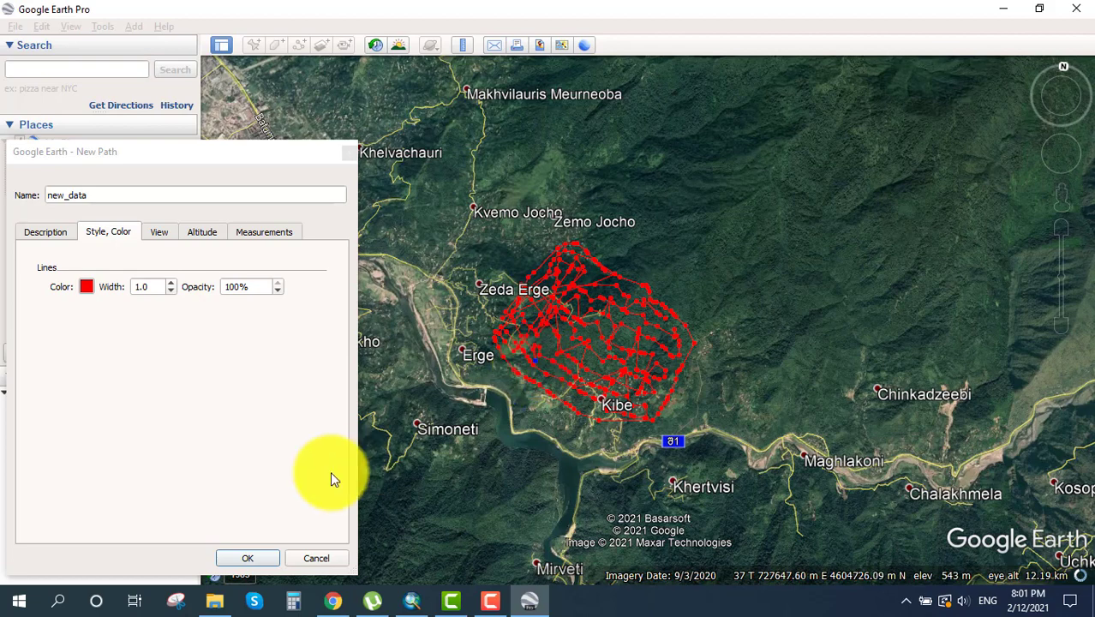
pyautogui.click(256, 557)
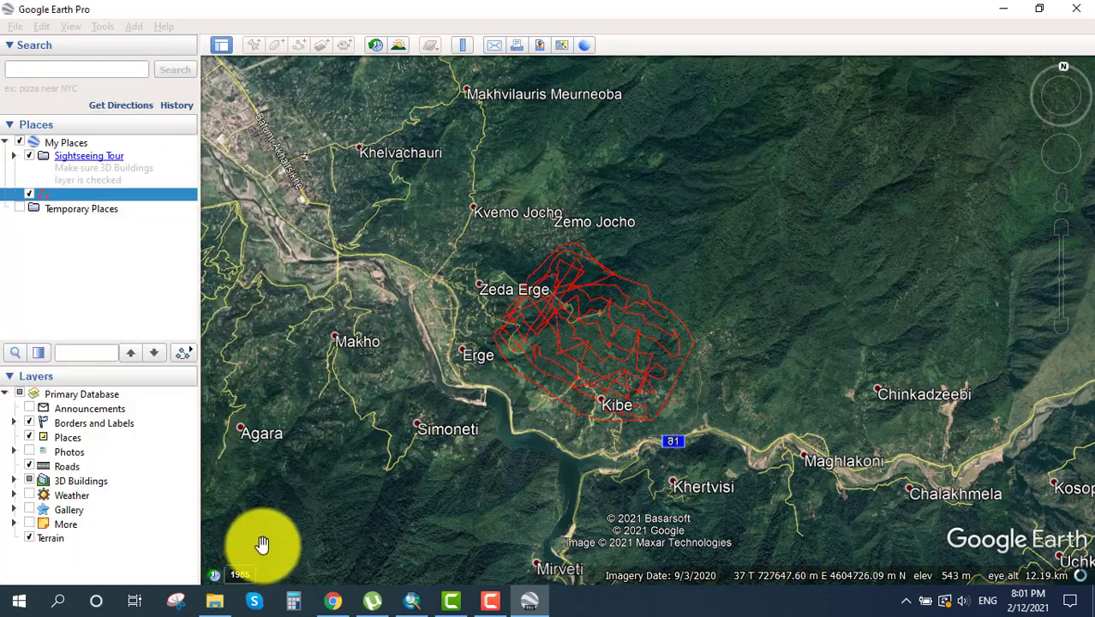
# - Save the new_data path as a Kml file named new_data in the Desktop folder Google earth datas
pyautogui.rightClick(127, 196)
pyautogui.click(165, 303)
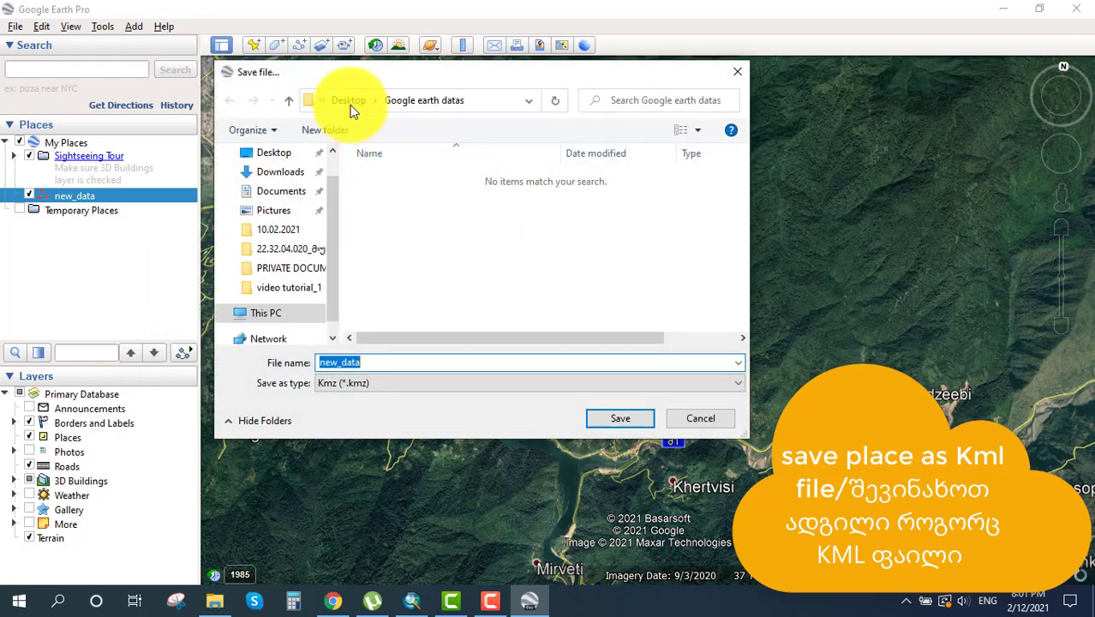
pyautogui.click(275, 154)
pyautogui.doubleClick(408, 197)
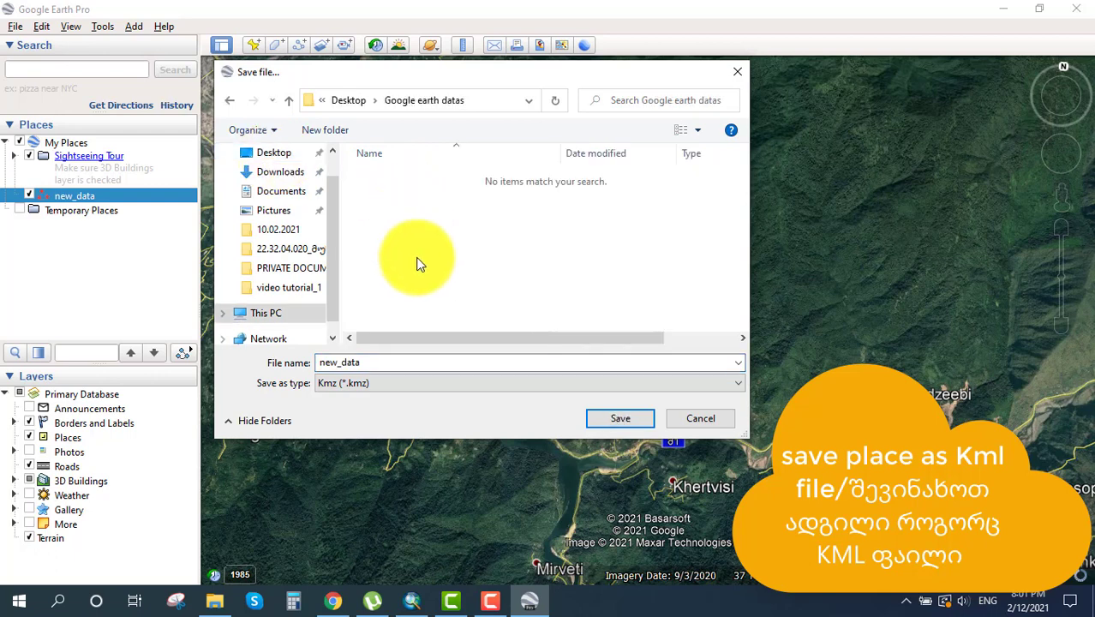
pyautogui.click(387, 389)
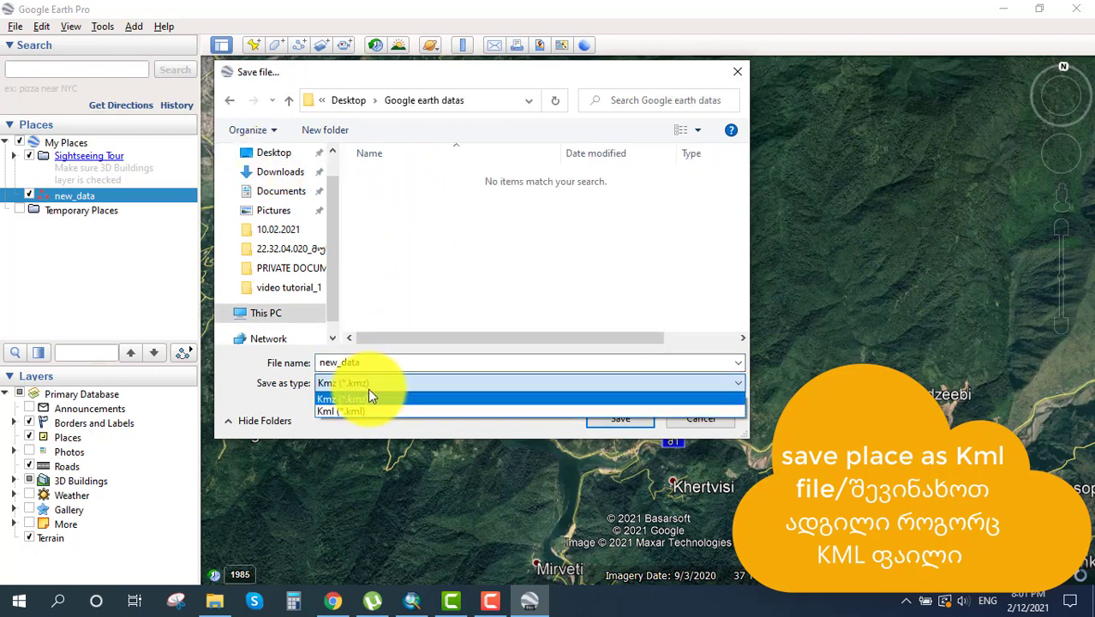
pyautogui.click(355, 406)
pyautogui.click(378, 390)
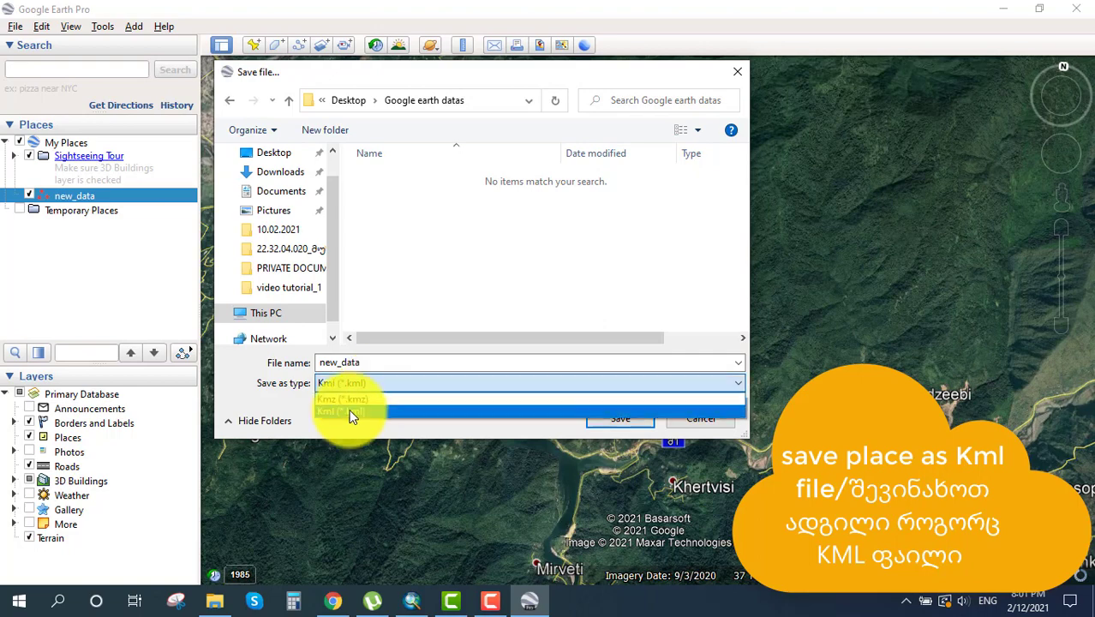
pyautogui.click(366, 412)
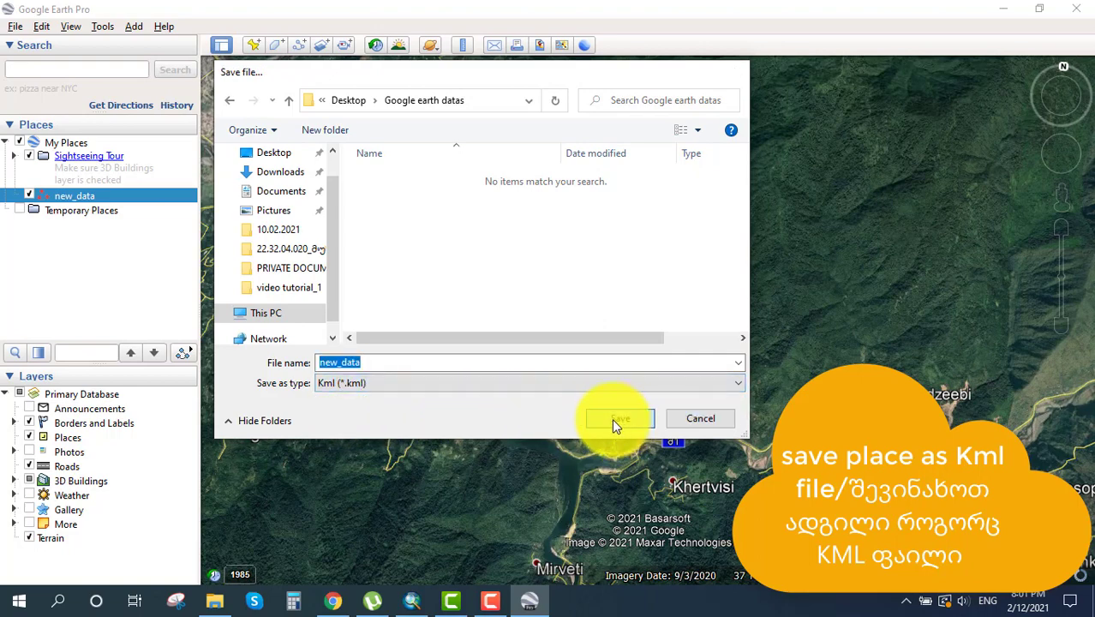
pyautogui.click(618, 419)
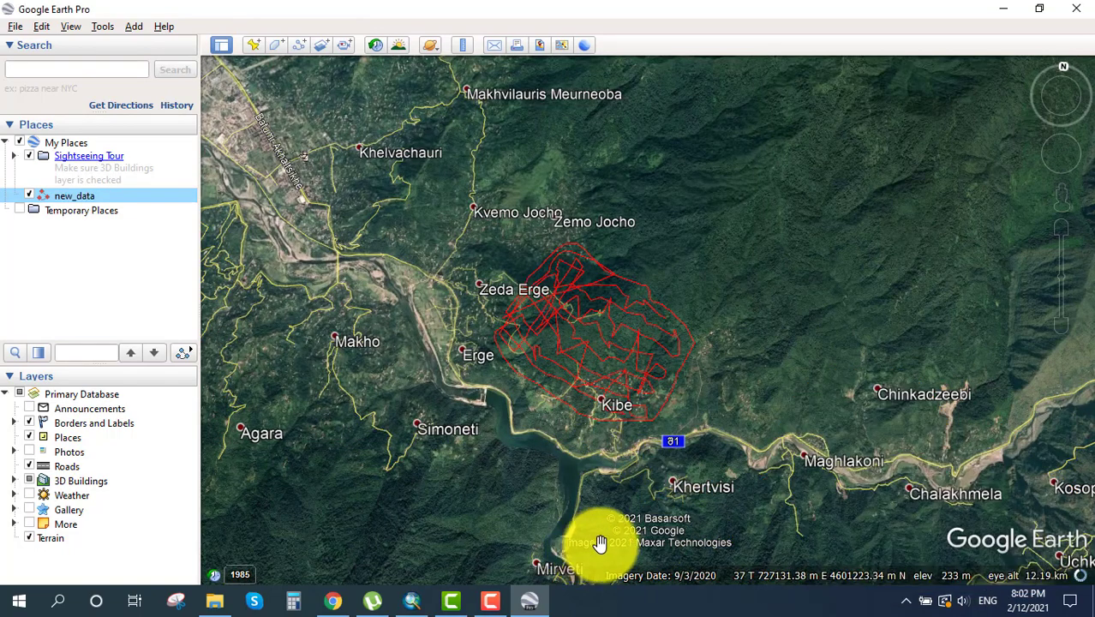
# - Switch to Chrome and choose new_data.kml as the upload file on the gpsvisualizer.com/elevation page
pyautogui.click(1003, 9)
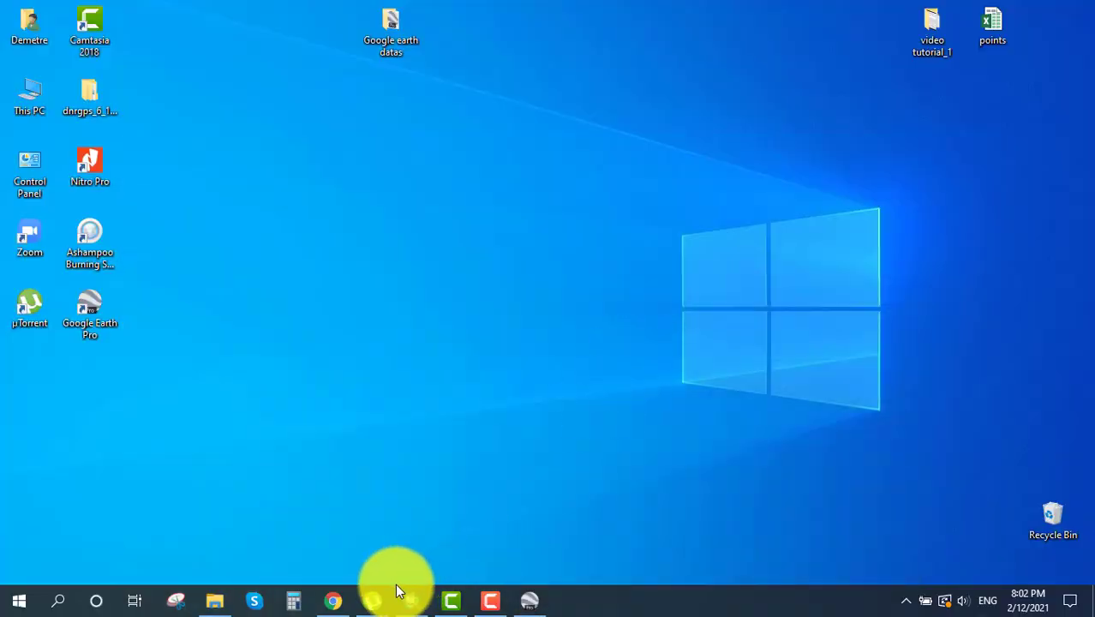
pyautogui.click(333, 599)
pyautogui.hotkey('alt', 'Left')
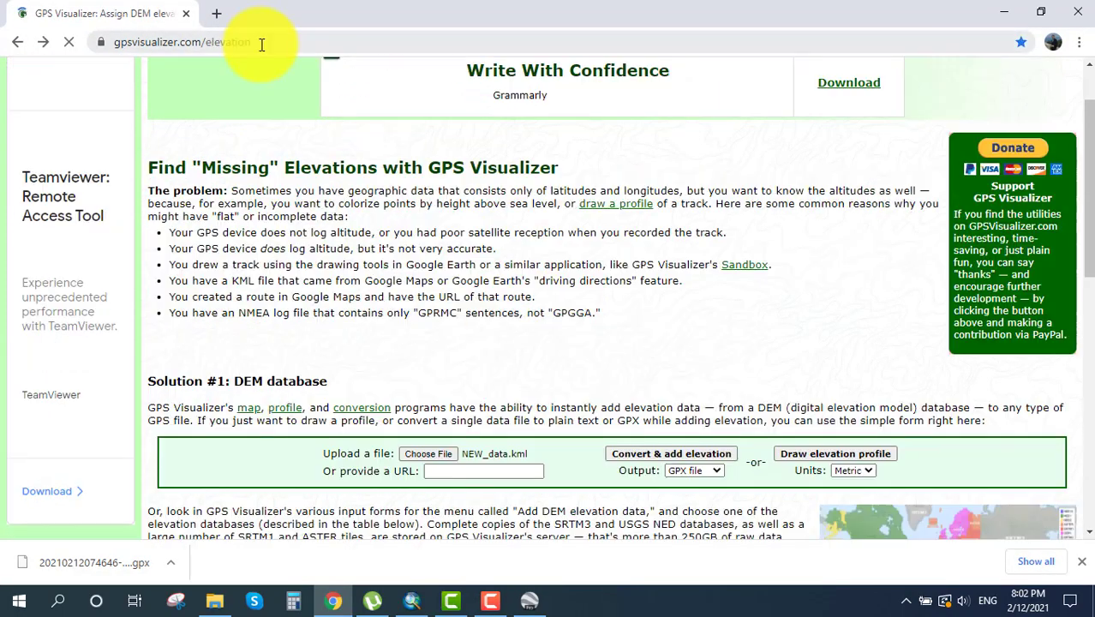
pyautogui.moveTo(261, 43); pyautogui.dragTo(116, 43)
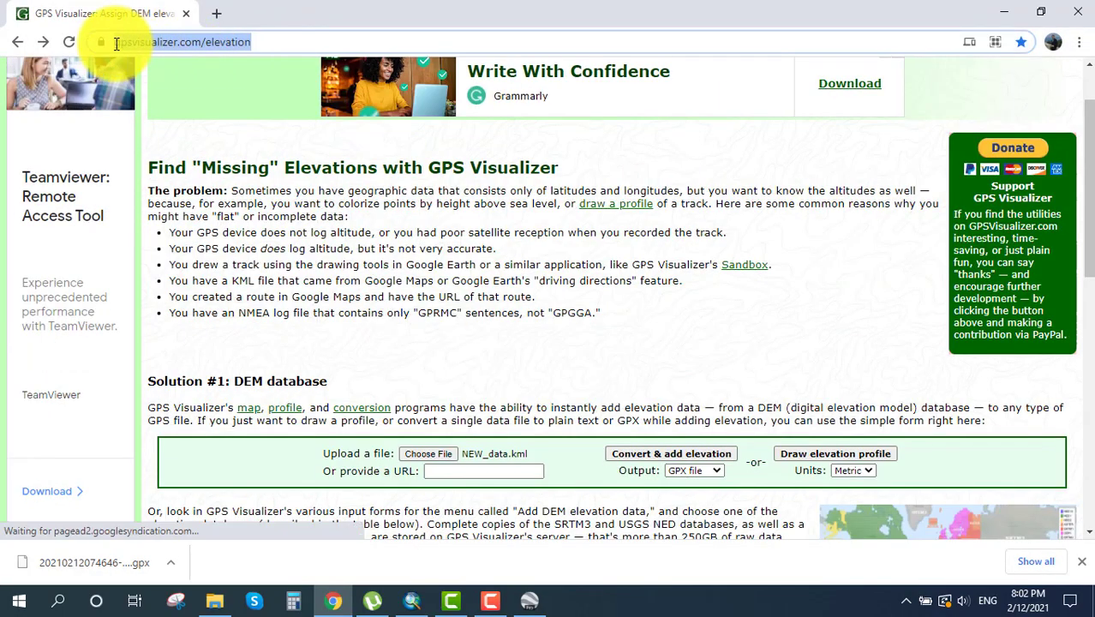
pyautogui.click(432, 449)
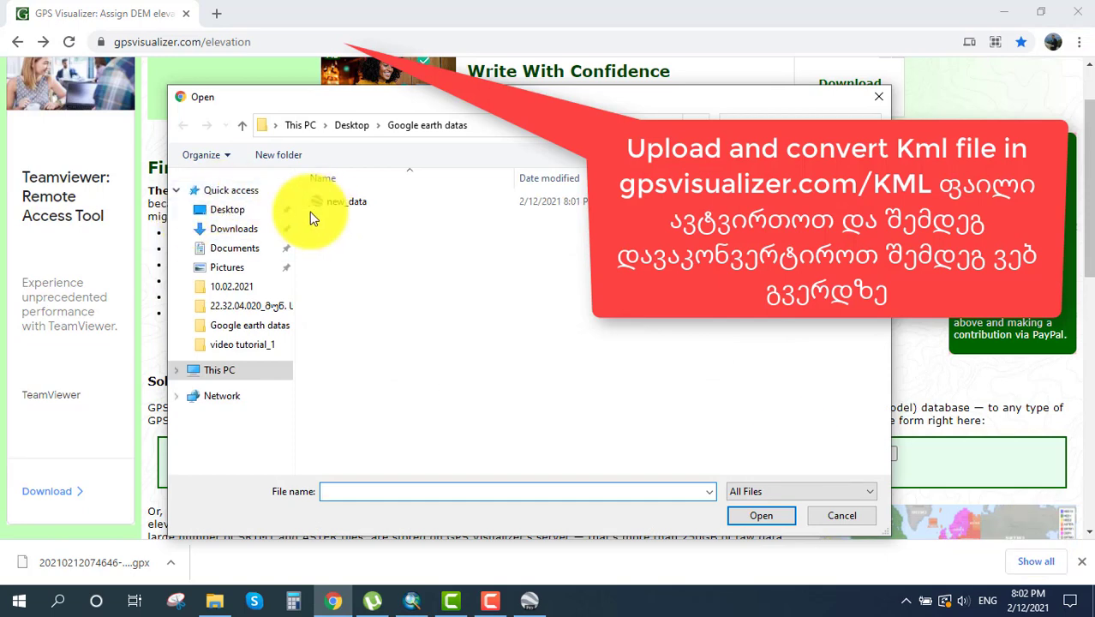
pyautogui.click(329, 203)
pyautogui.click(759, 515)
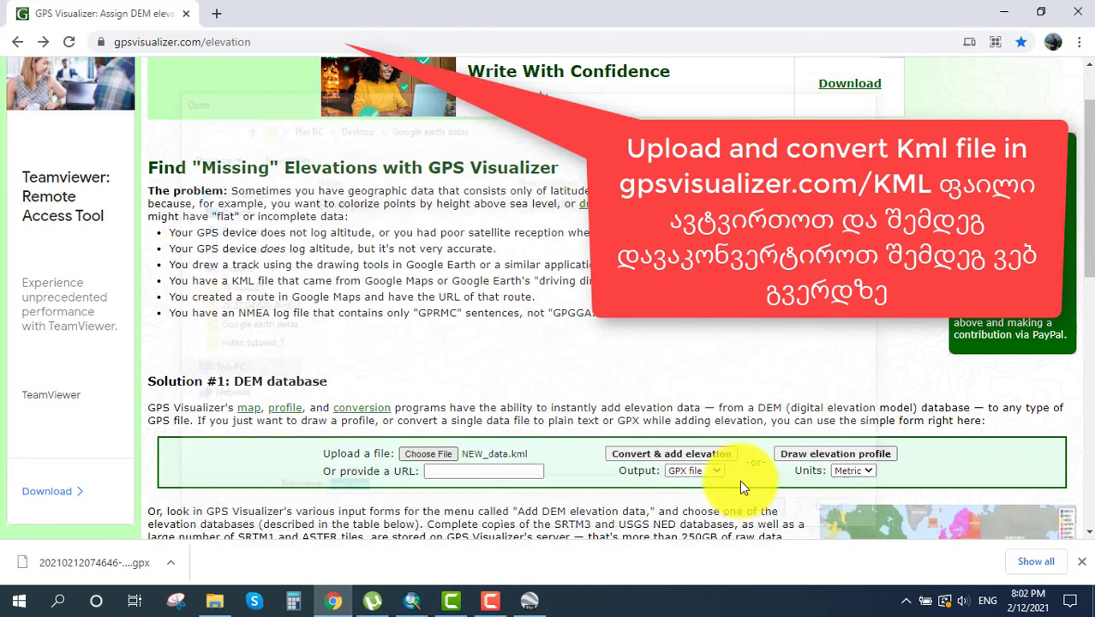
# - Convert the uploaded file to GPX with elevation added, and download the resulting GPX file
pyautogui.click(1082, 561)
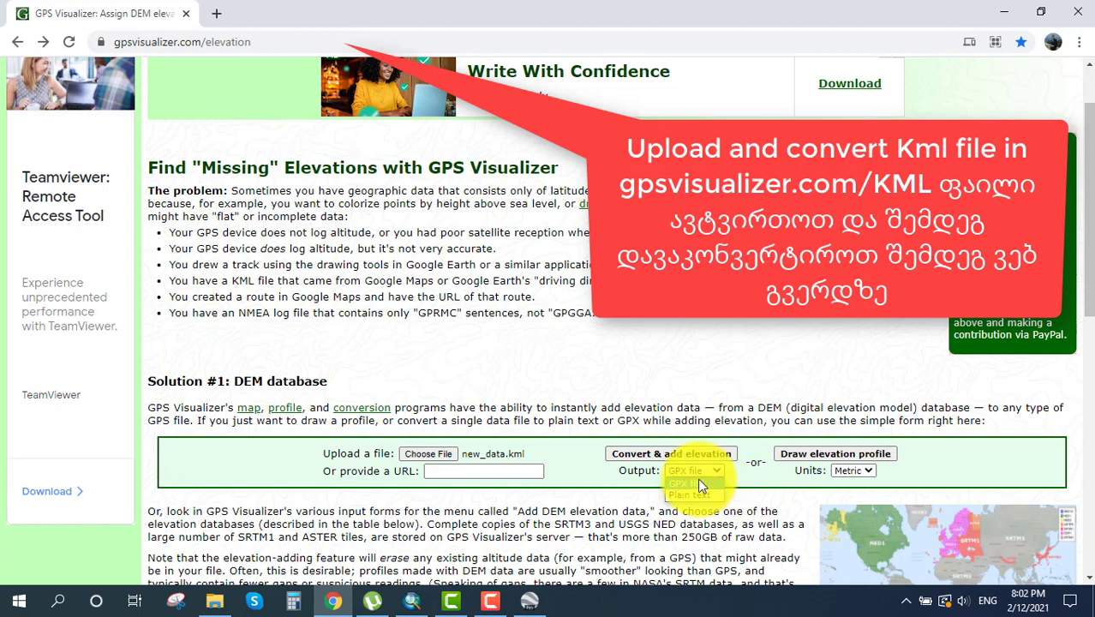
pyautogui.click(682, 453)
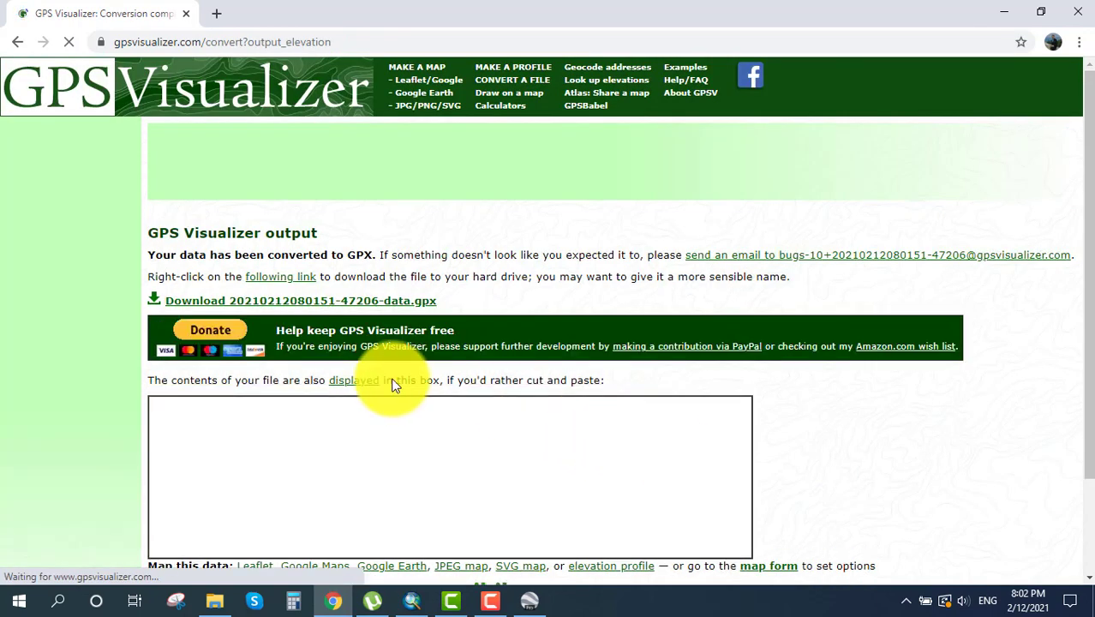
pyautogui.scroll(-1, 415, 361)
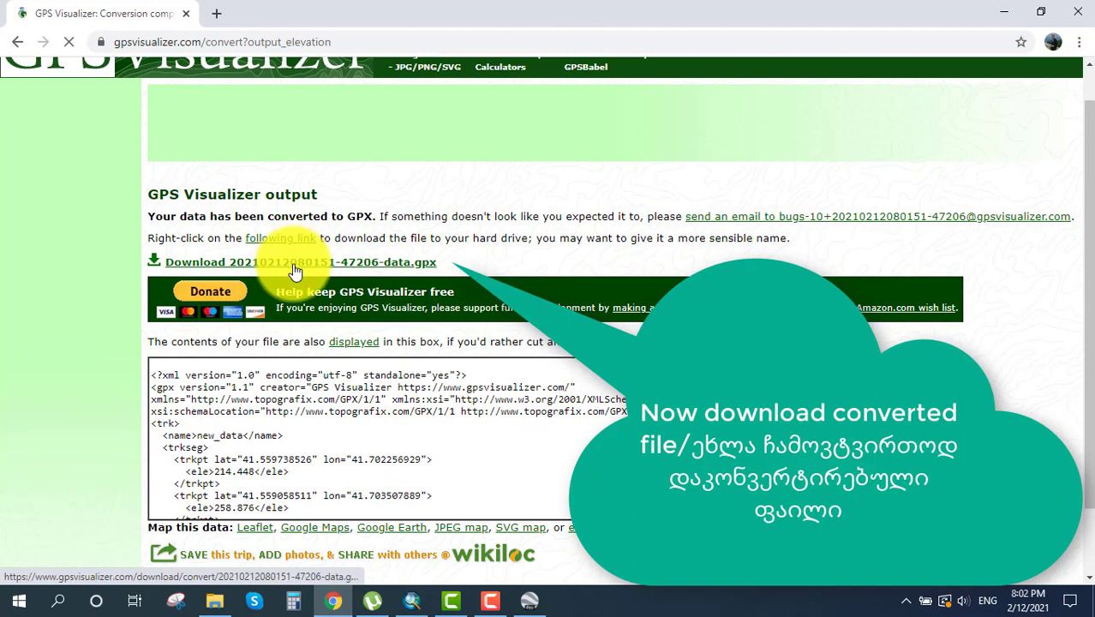
pyautogui.click(370, 262)
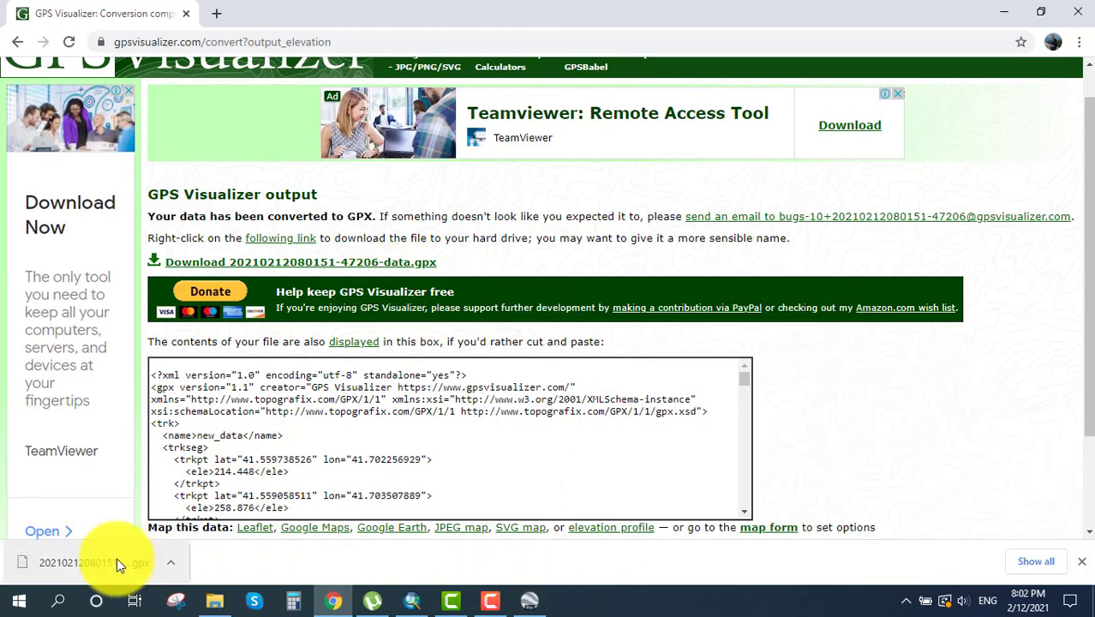
# - Switch to ArcMap and open the GPX To Features tool from the From GPS conversion tools
pyautogui.click(1003, 12)
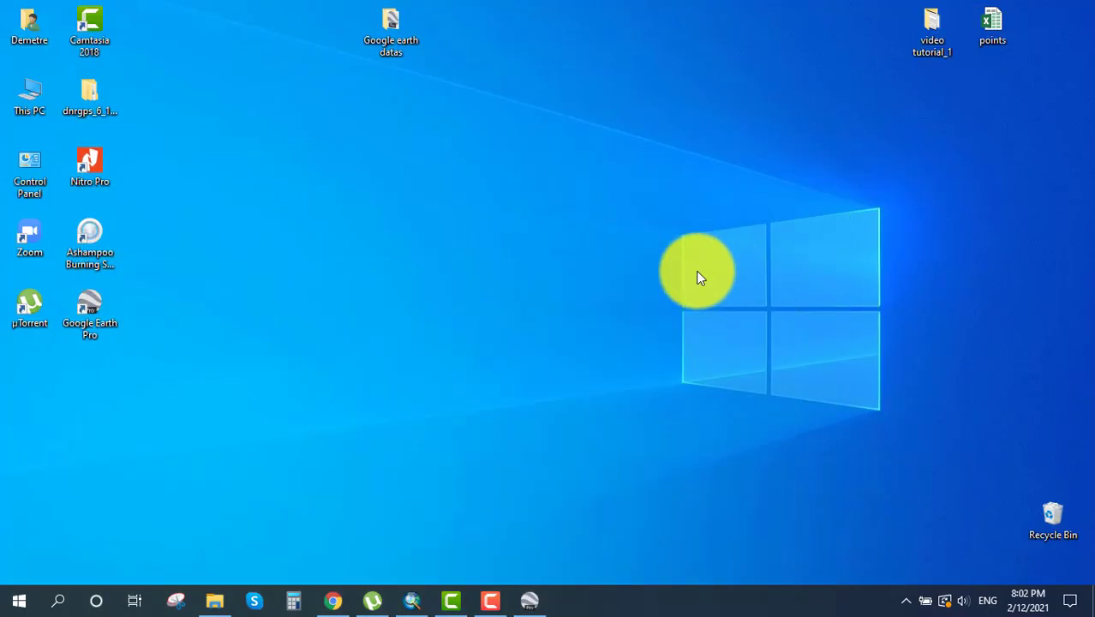
pyautogui.click(417, 602)
pyautogui.click(1086, 176)
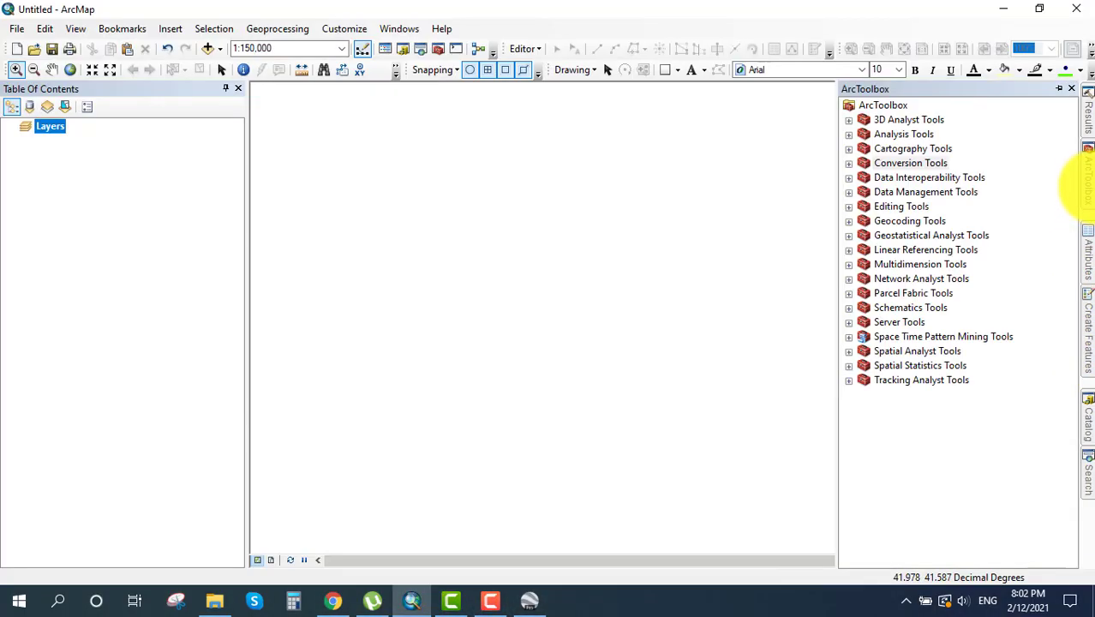
pyautogui.click(882, 165)
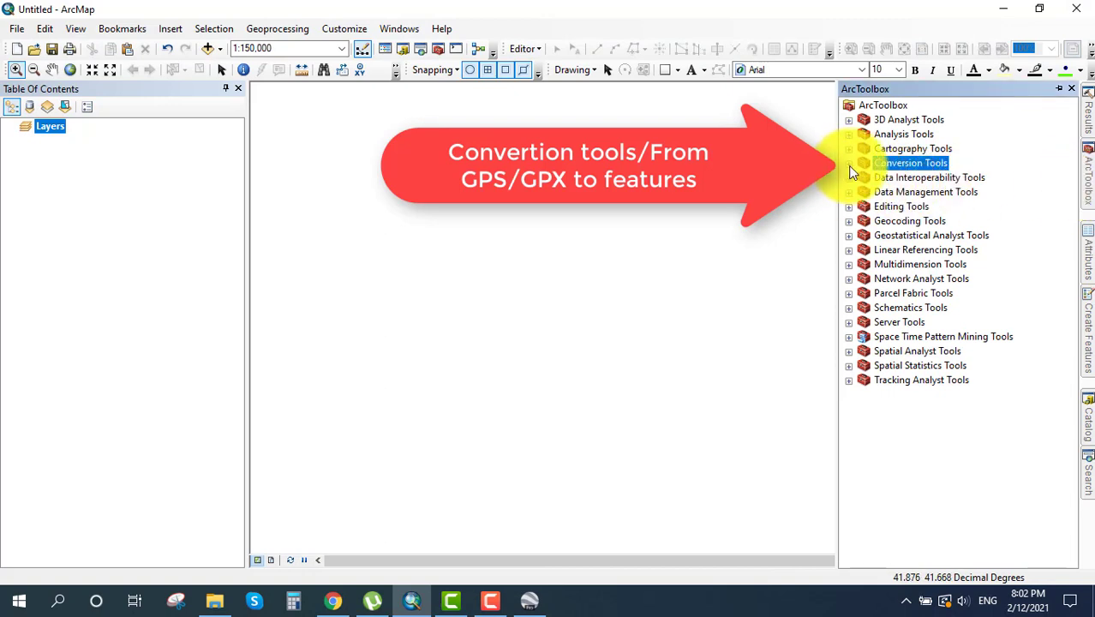
pyautogui.click(848, 164)
pyautogui.click(935, 206)
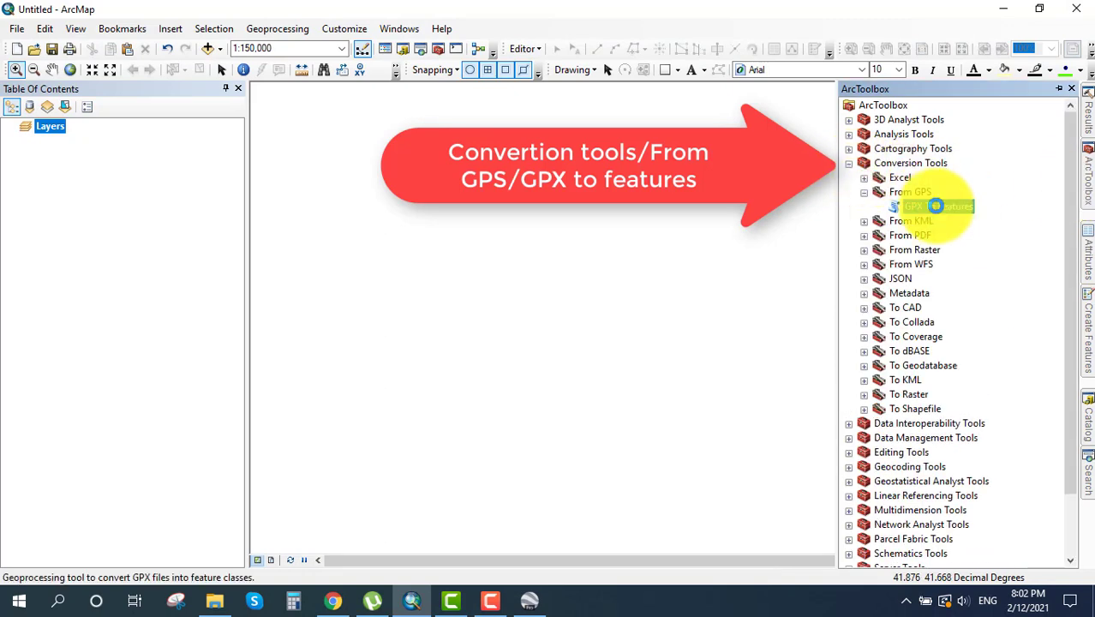
pyautogui.doubleClick(932, 207)
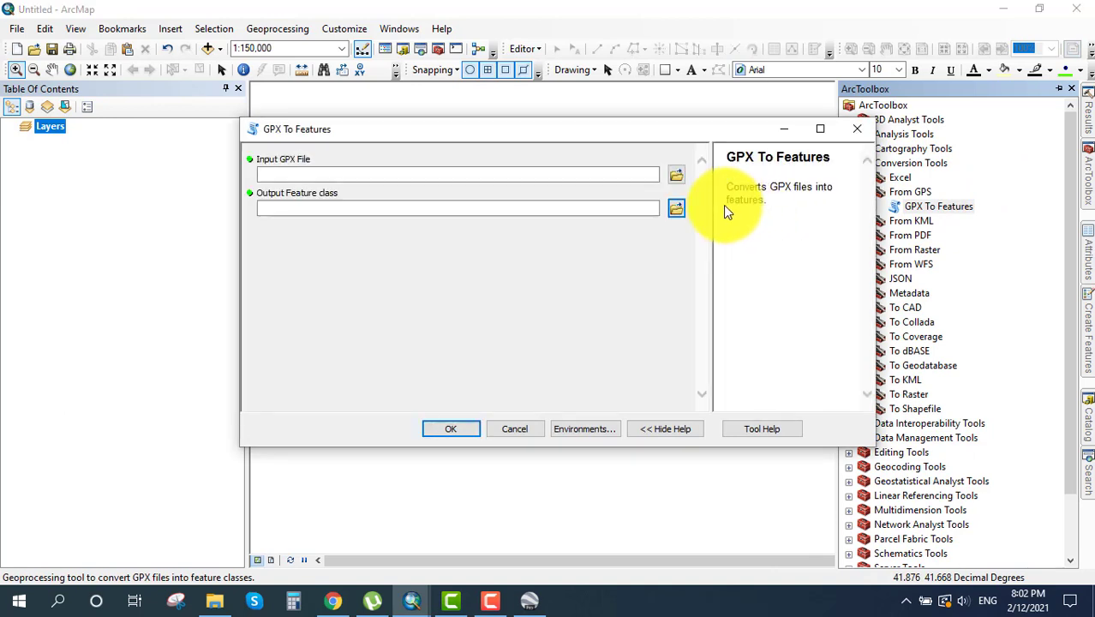
pyautogui.click(677, 175)
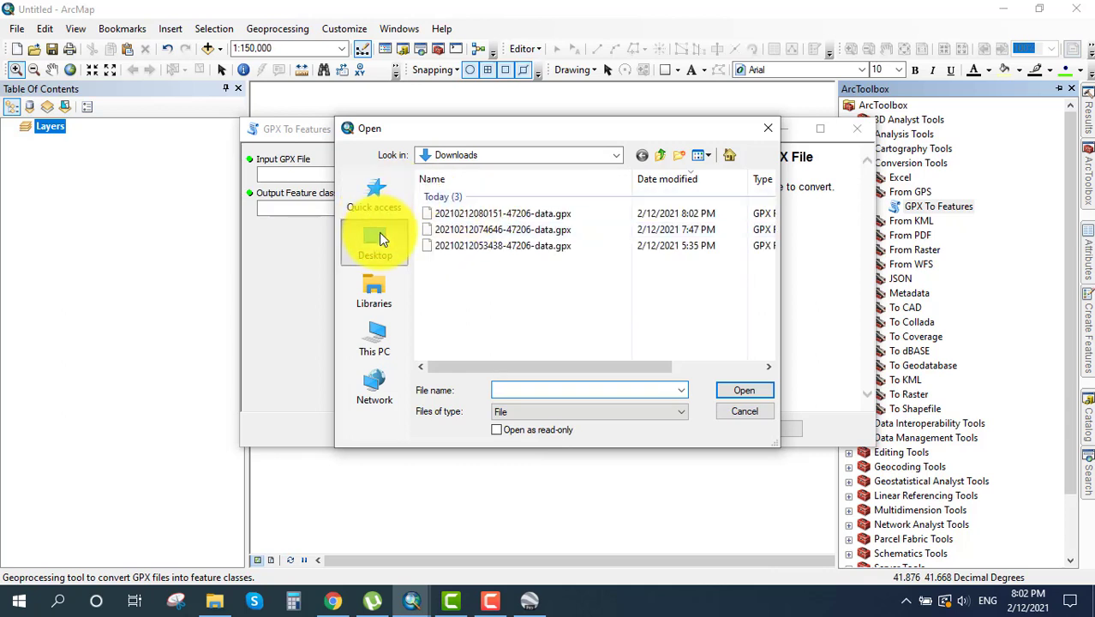
pyautogui.click(378, 232)
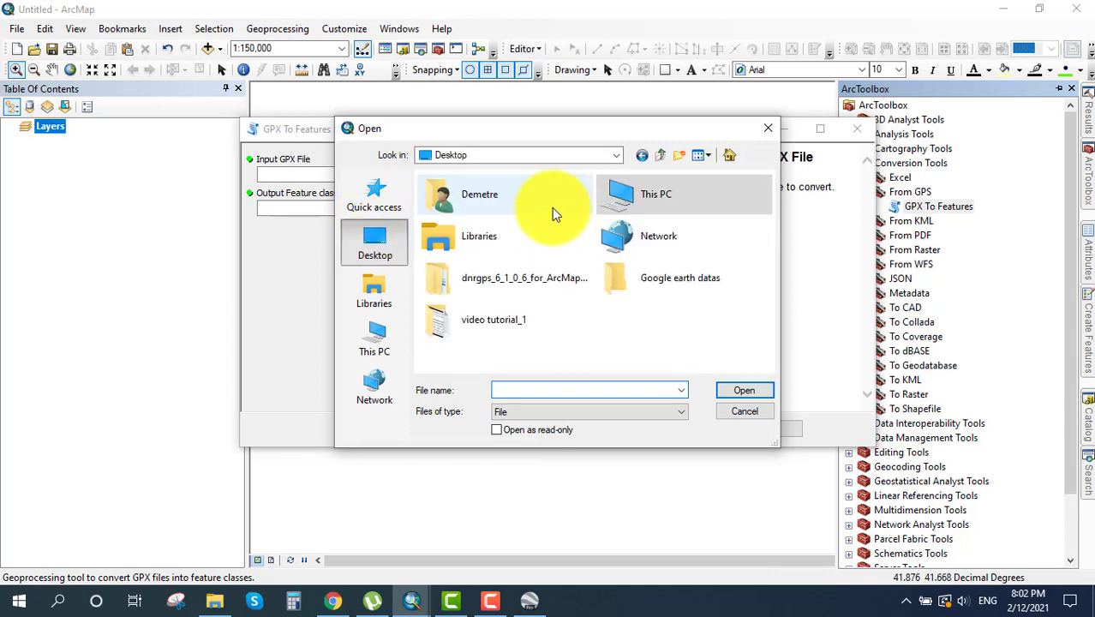
pyautogui.doubleClick(647, 273)
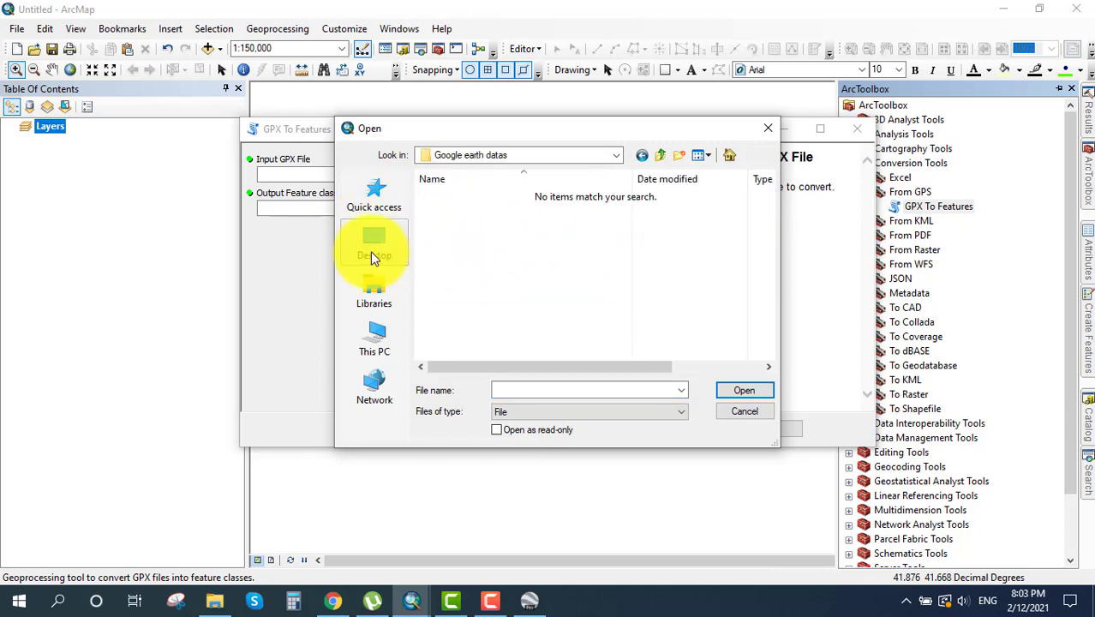
pyautogui.click(381, 319)
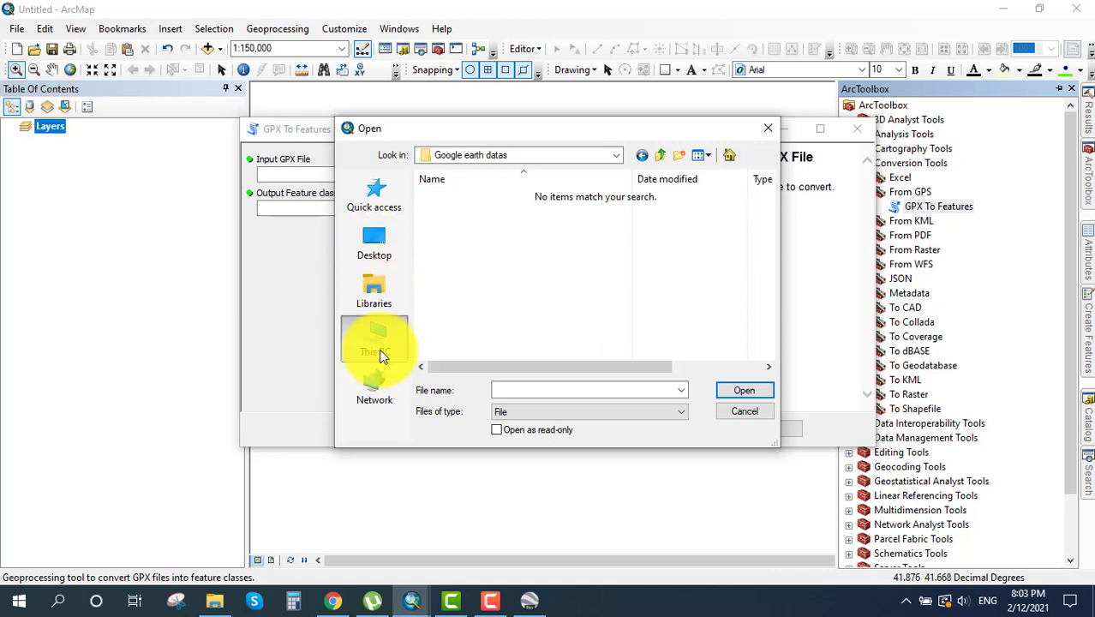
pyautogui.click(379, 349)
pyautogui.scroll(-5, 534, 278)
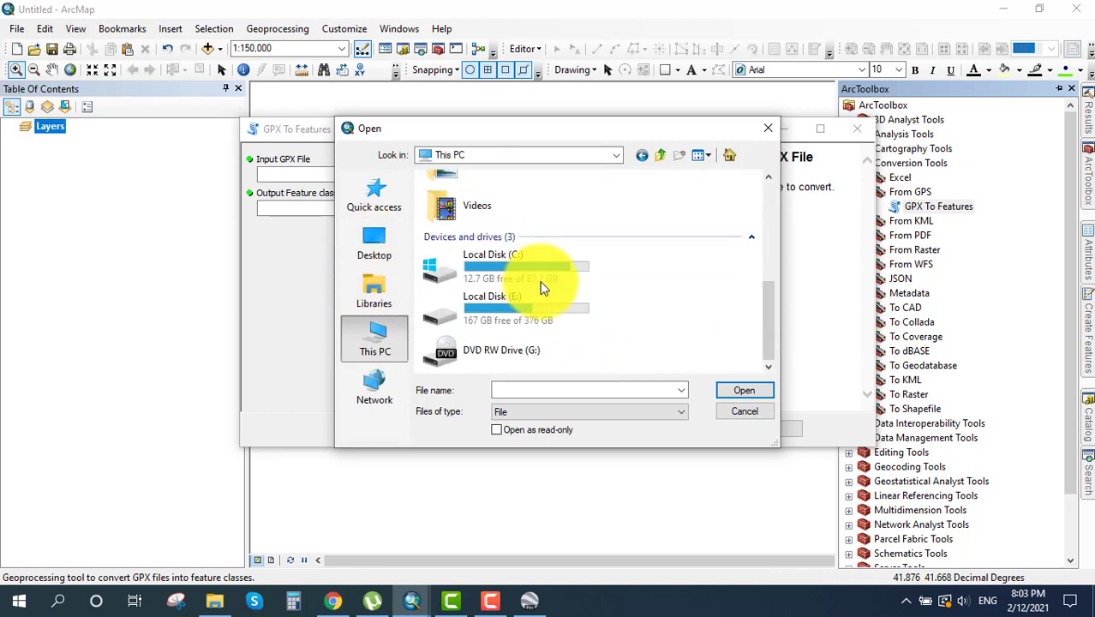
pyautogui.click(389, 266)
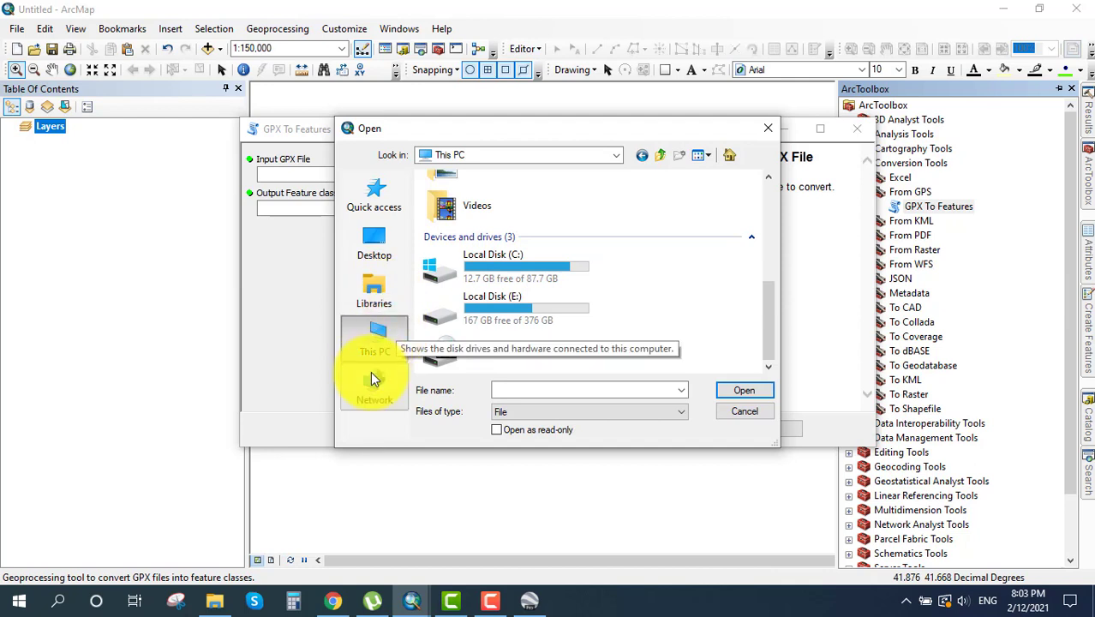
pyautogui.scroll(5, 479, 274)
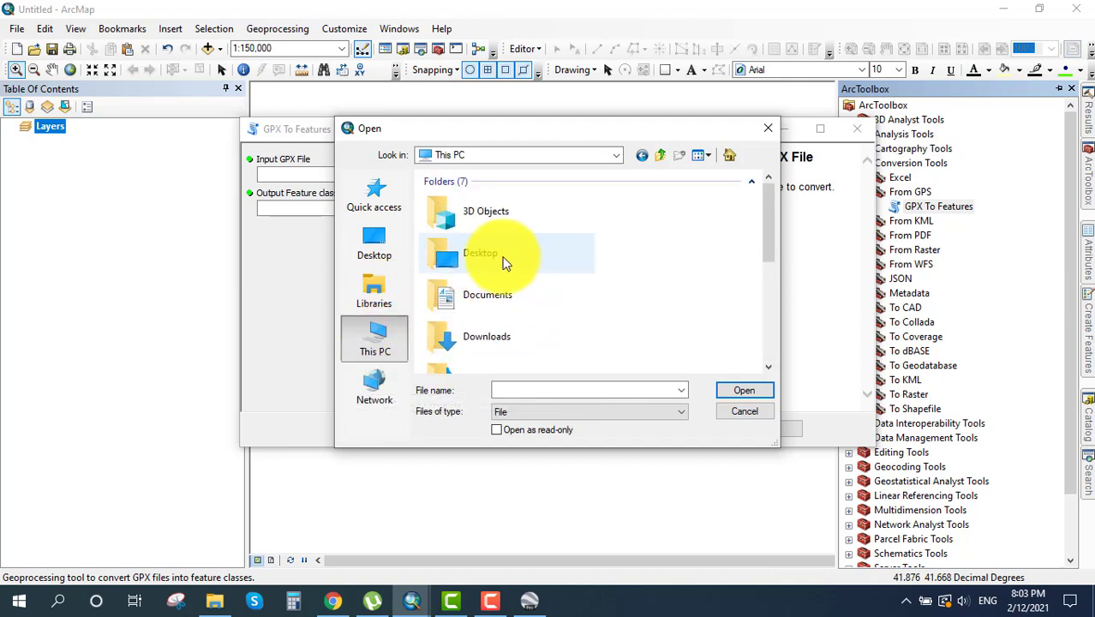
pyautogui.doubleClick(488, 334)
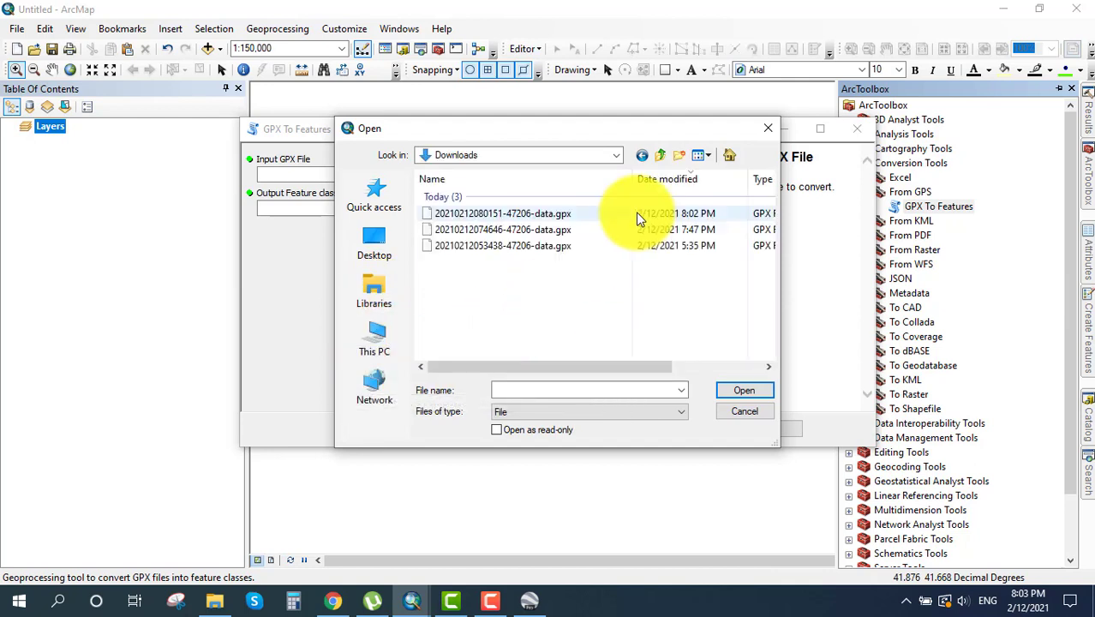
pyautogui.click(549, 213)
pyautogui.click(742, 391)
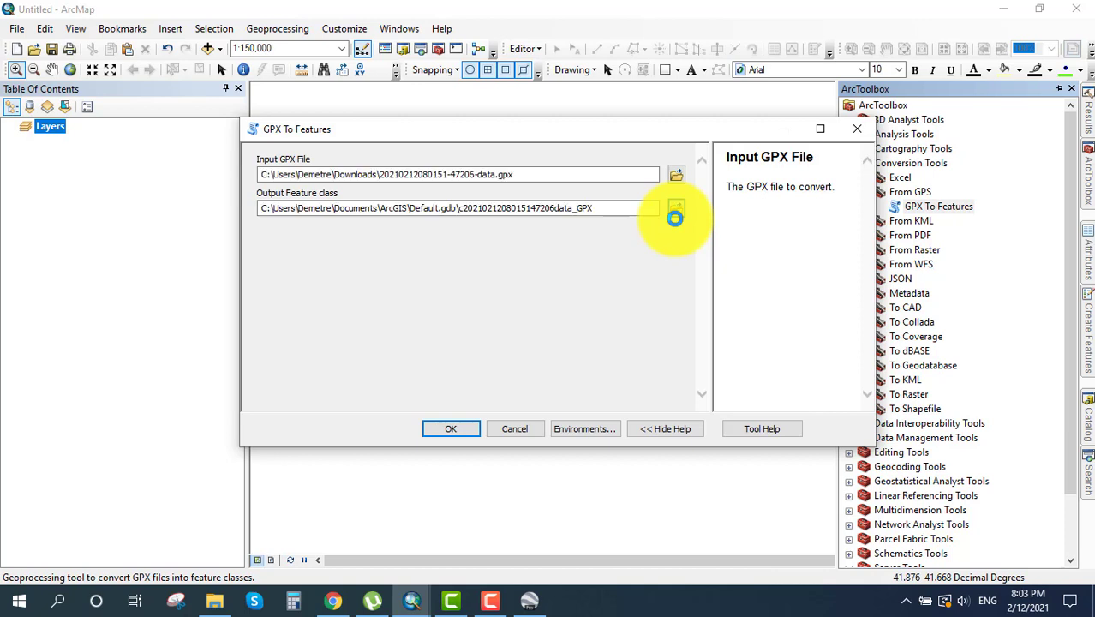
# - Set the output feature class to elevation in the Desktop folder Google earth datas and run the GPX conversion
pyautogui.click(674, 208)
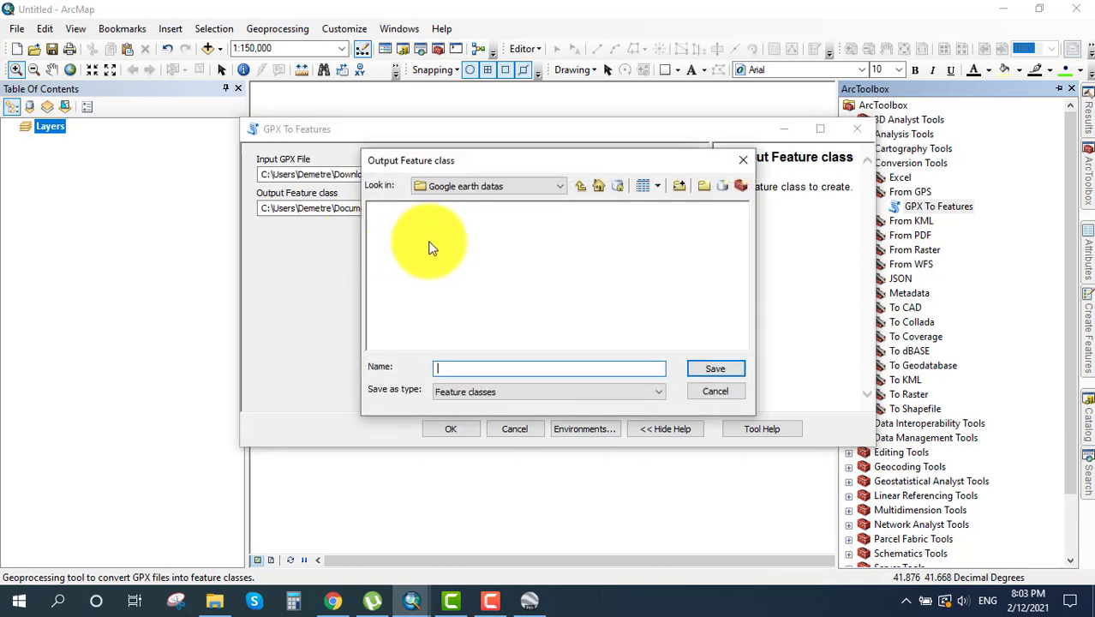
pyautogui.click(580, 185)
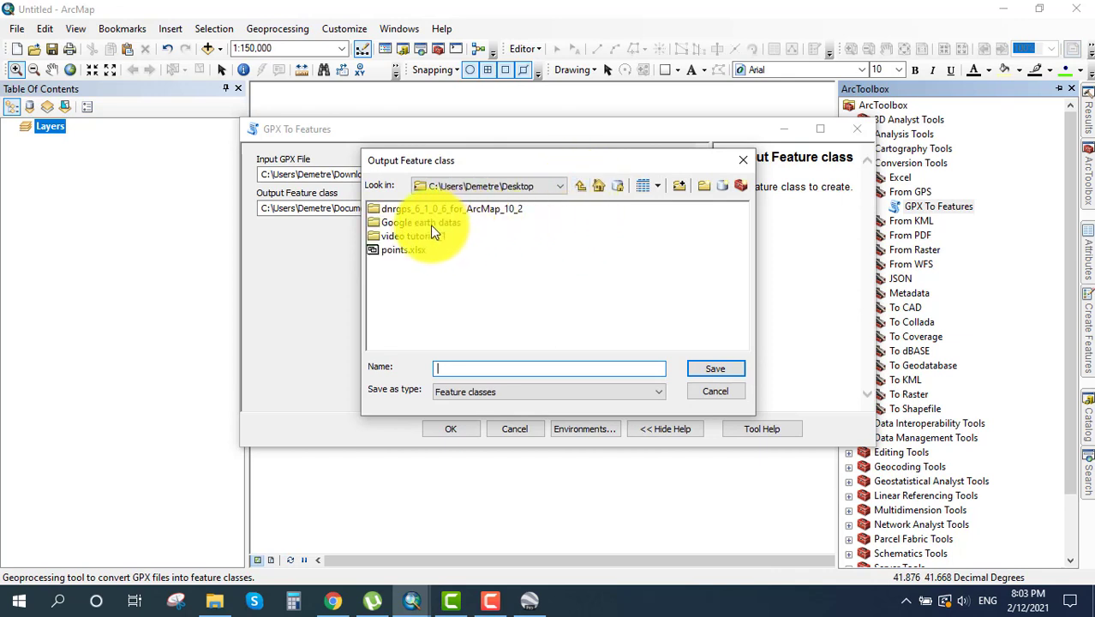
pyautogui.doubleClick(430, 223)
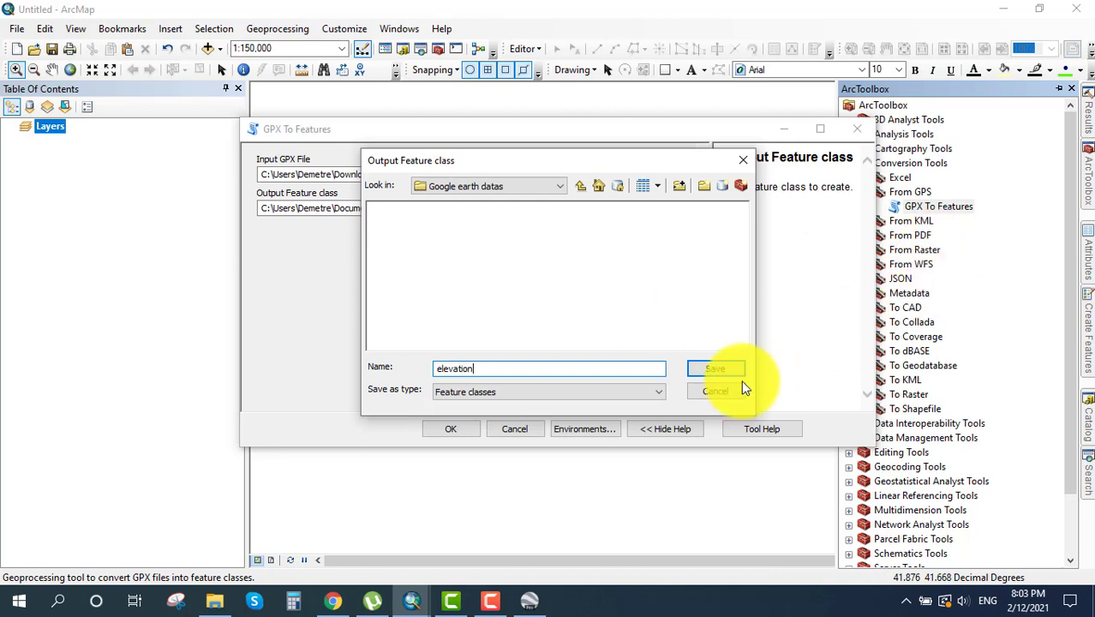
pyautogui.click(716, 370)
pyautogui.click(453, 430)
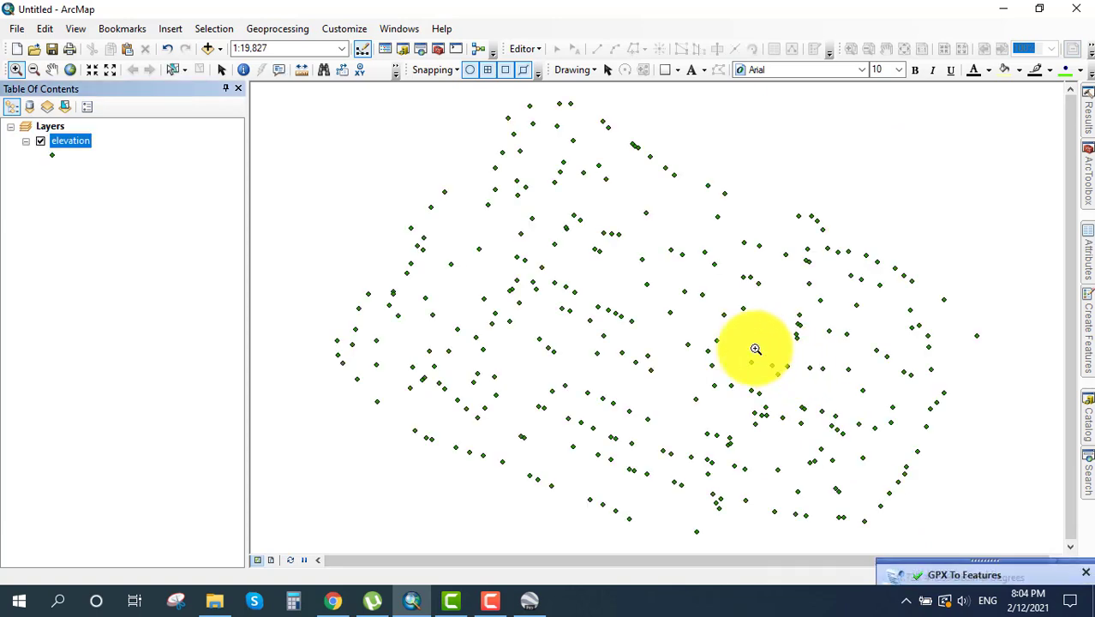
# - Open the IDW tool from the Interpolation set of the Spatial Analyst tools
pyautogui.scroll(1, 891, 322)
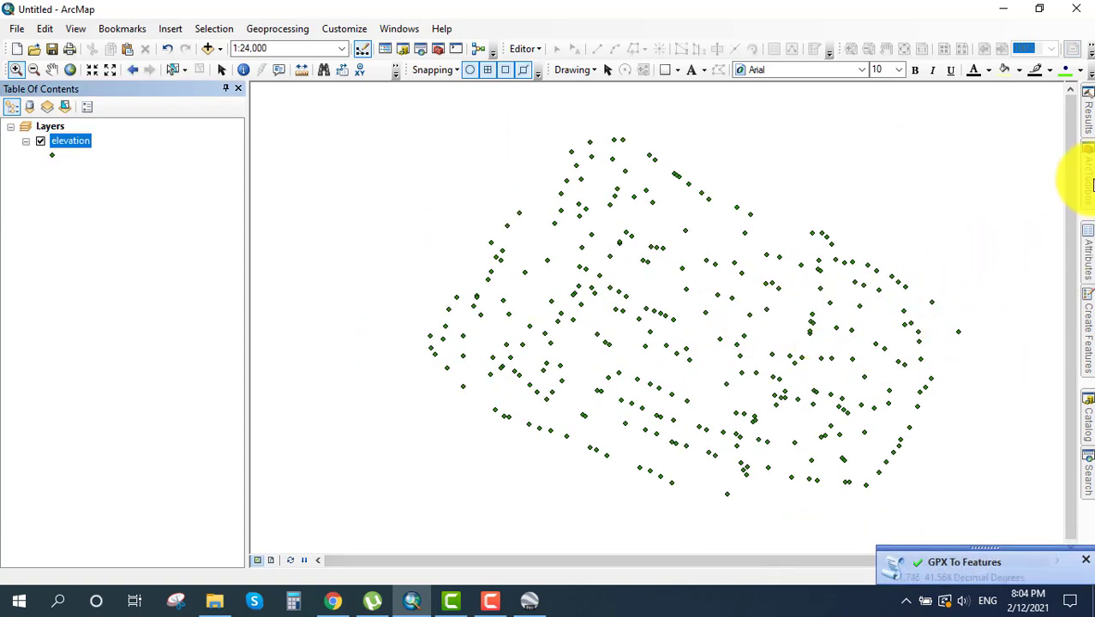
pyautogui.click(1089, 180)
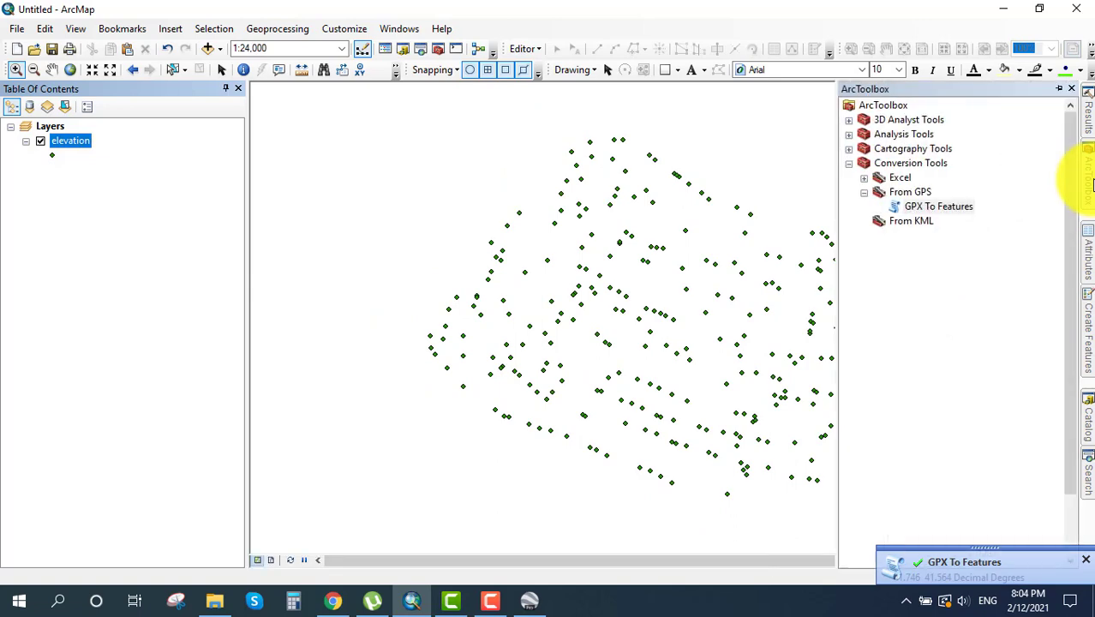
pyautogui.click(848, 164)
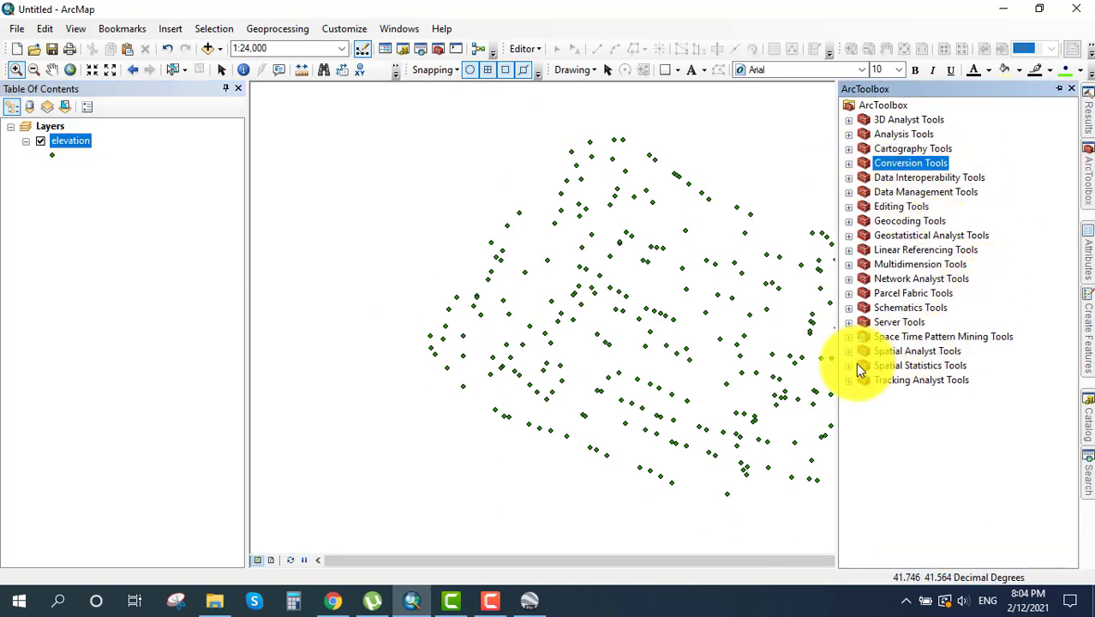
pyautogui.click(848, 351)
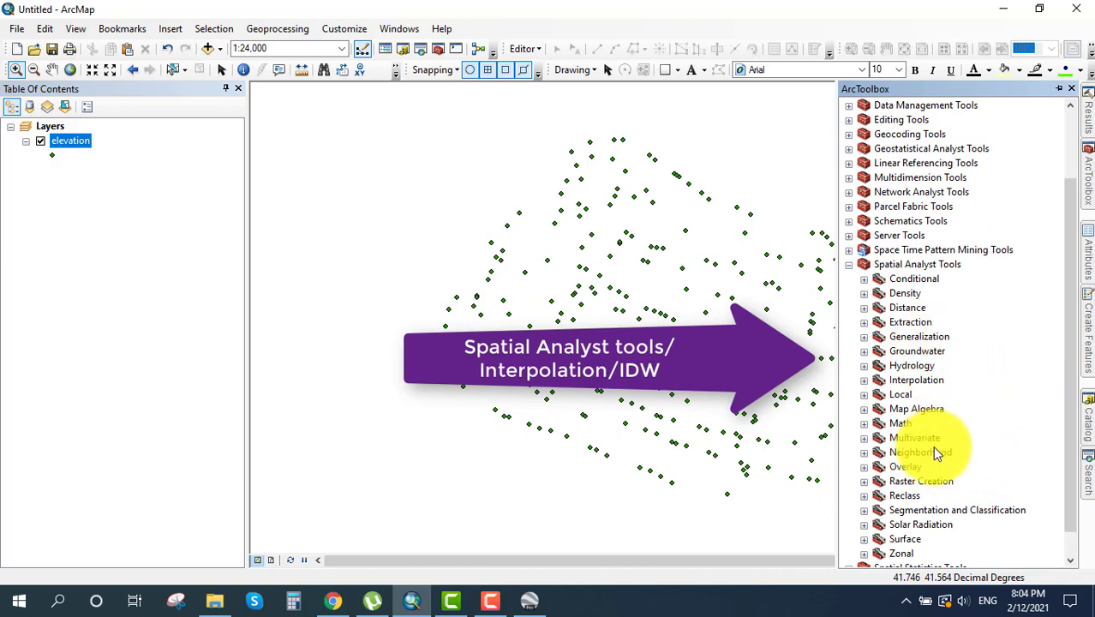
pyautogui.scroll(-1, 950, 447)
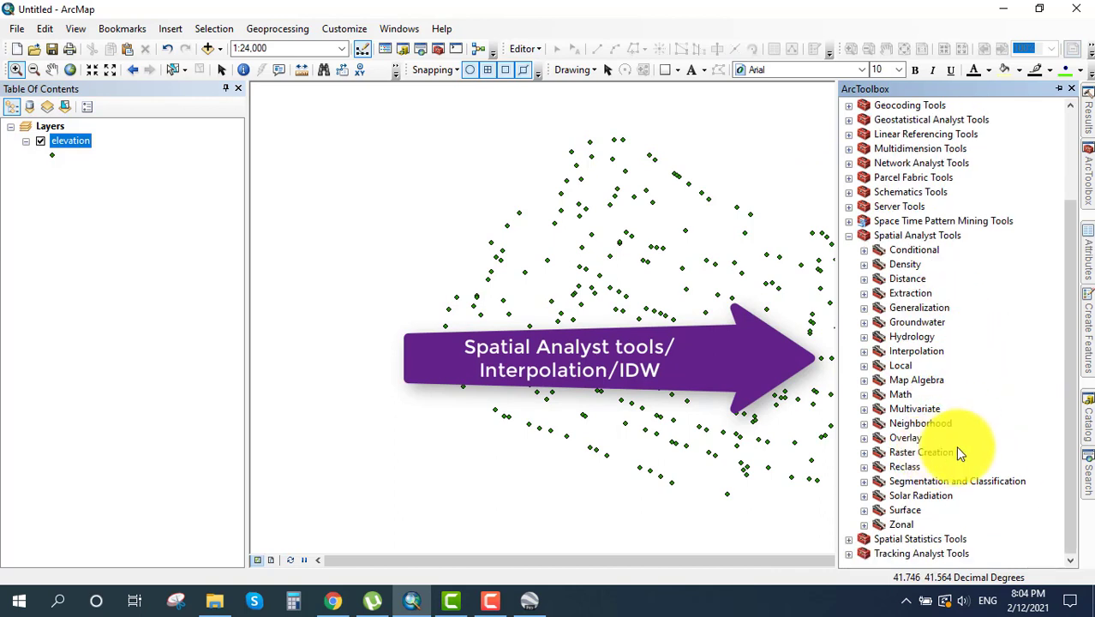
pyautogui.click(863, 351)
pyautogui.doubleClick(914, 365)
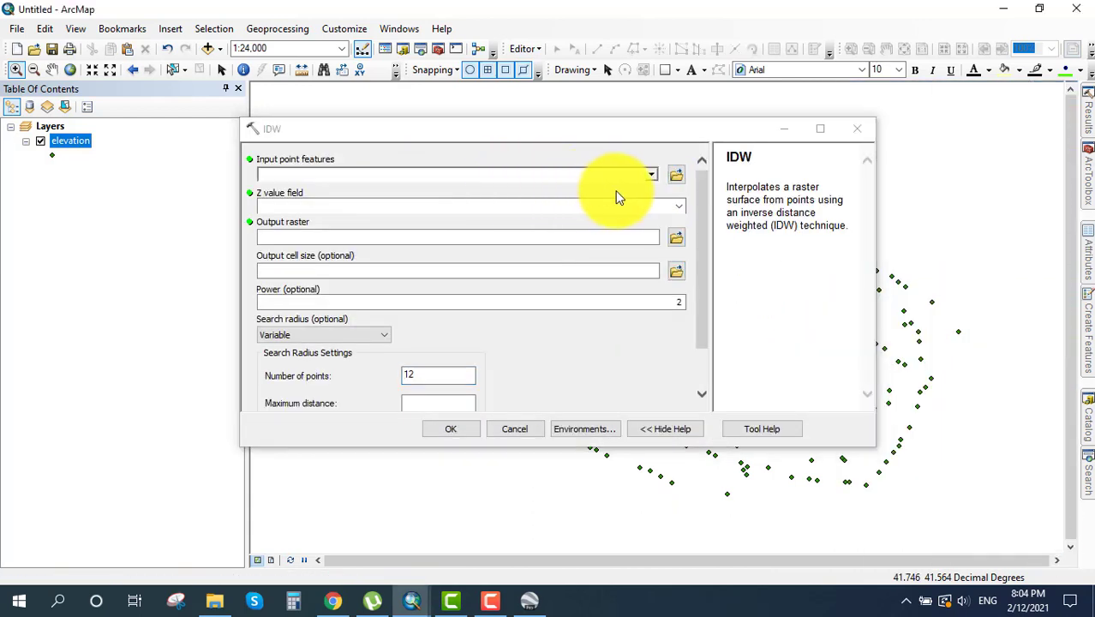
# - Choose the elevation layer as the input point features and Elevation as the Z value field for IDW
pyautogui.click(650, 176)
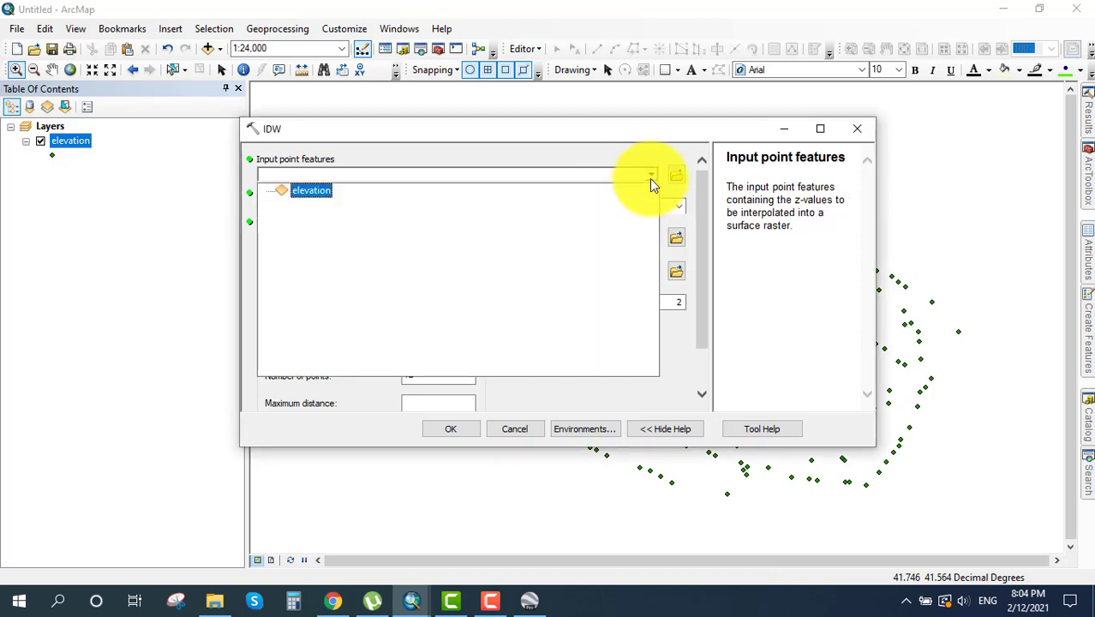
pyautogui.click(309, 190)
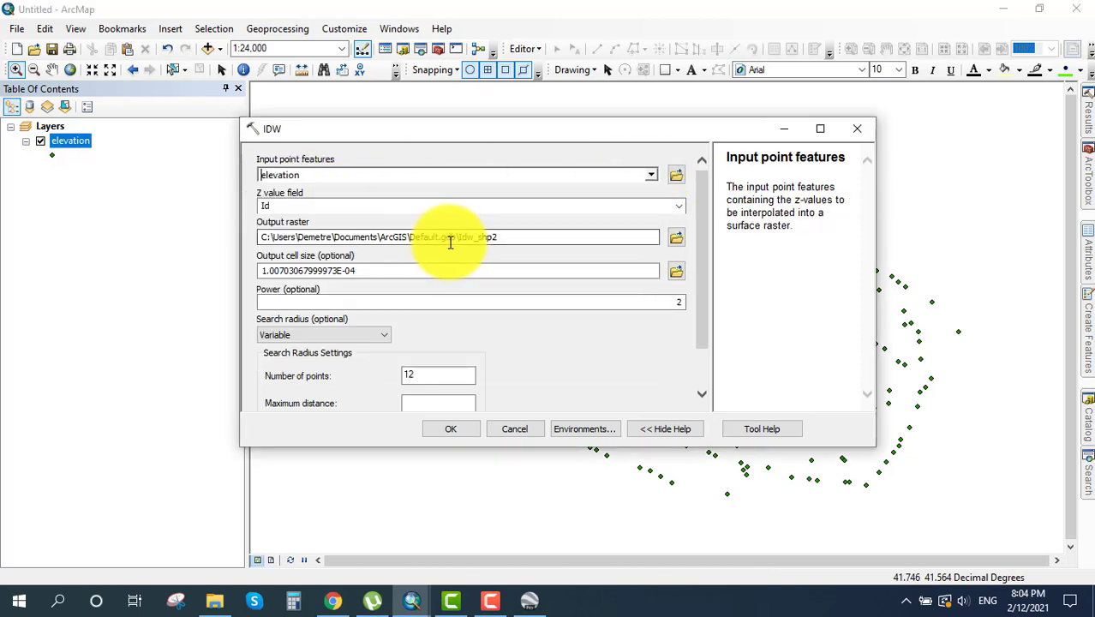
pyautogui.click(678, 206)
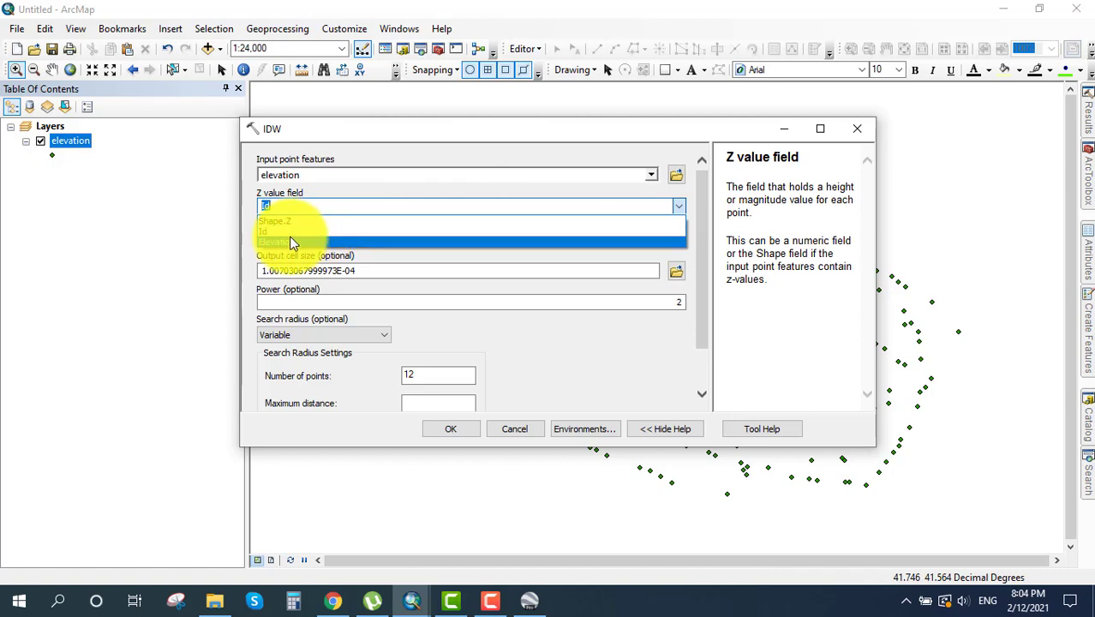
pyautogui.click(291, 243)
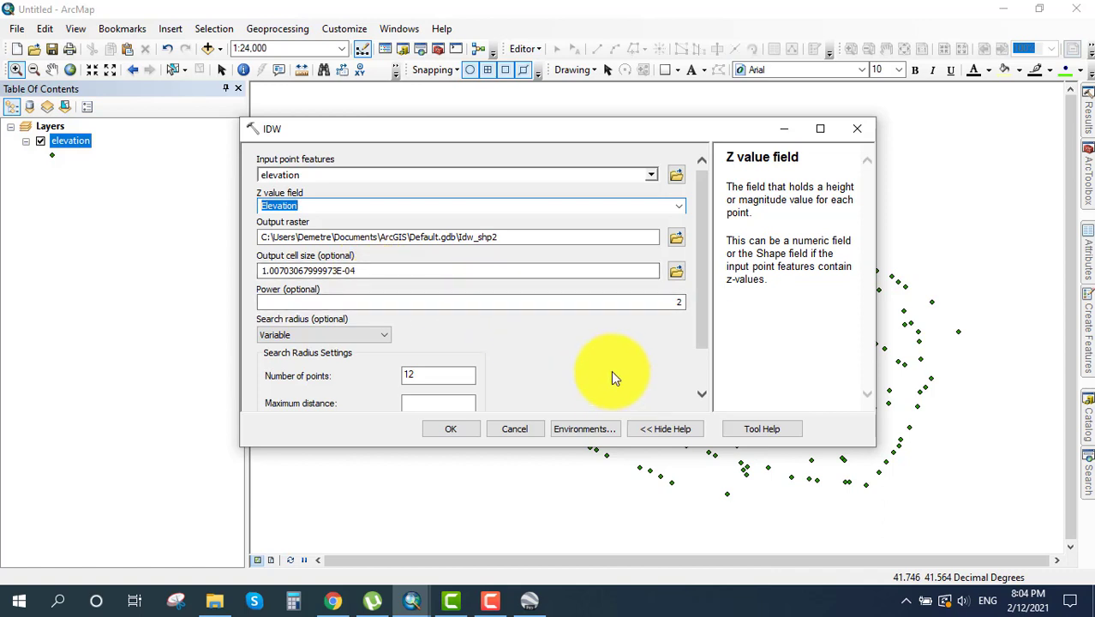
# - Set the output raster to elevationIDW in the Desktop folder Google earth datas and run the IDW interpolation
pyautogui.click(676, 237)
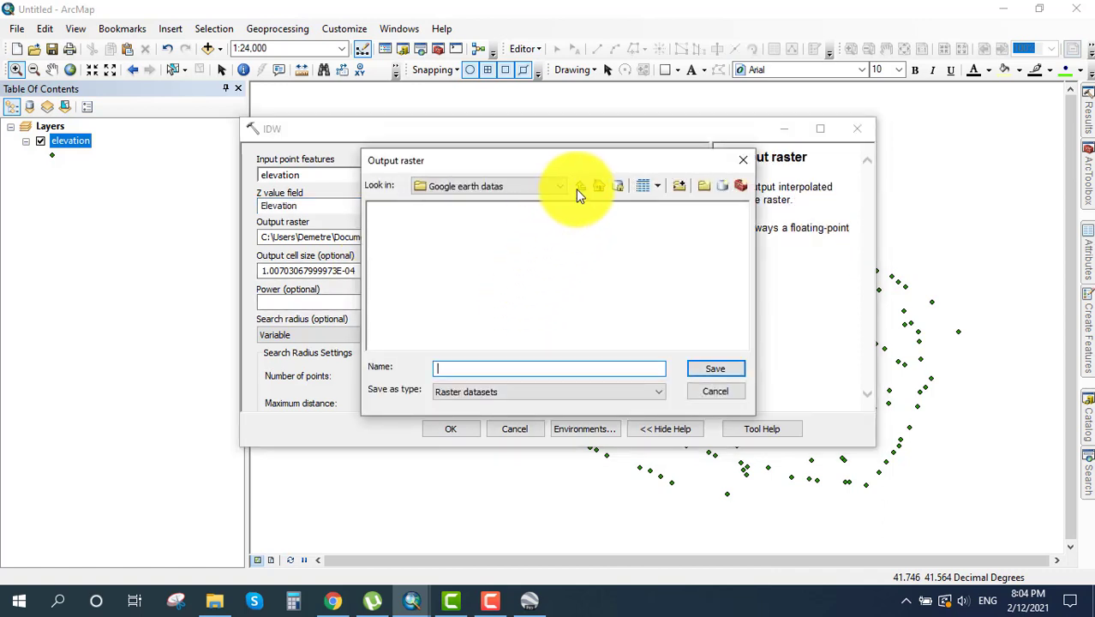
pyautogui.click(578, 187)
pyautogui.doubleClick(419, 224)
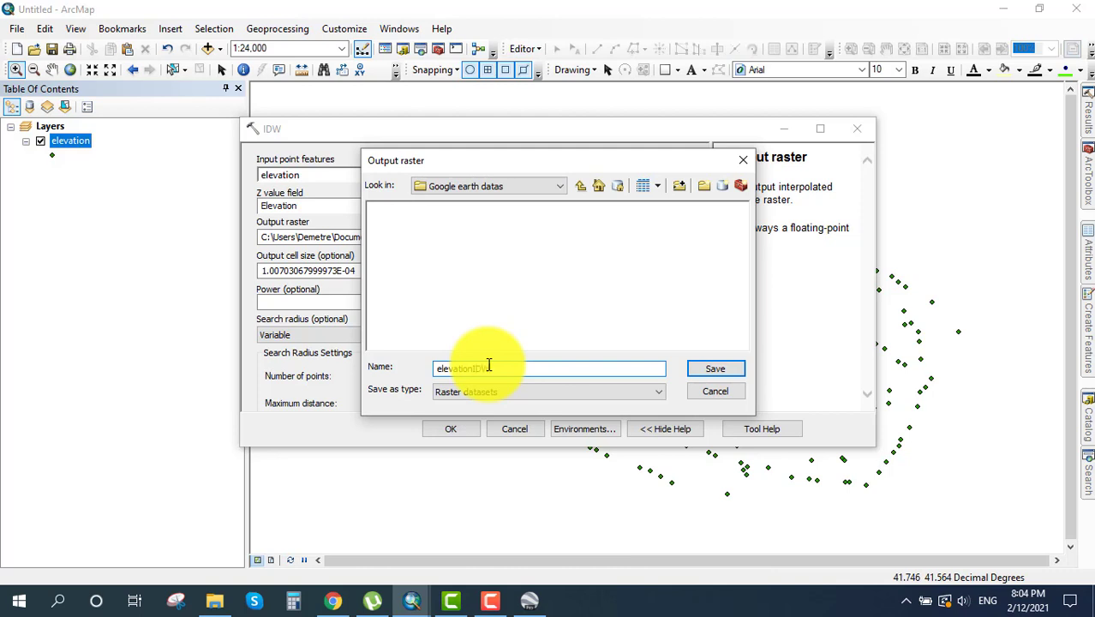
pyautogui.click(716, 368)
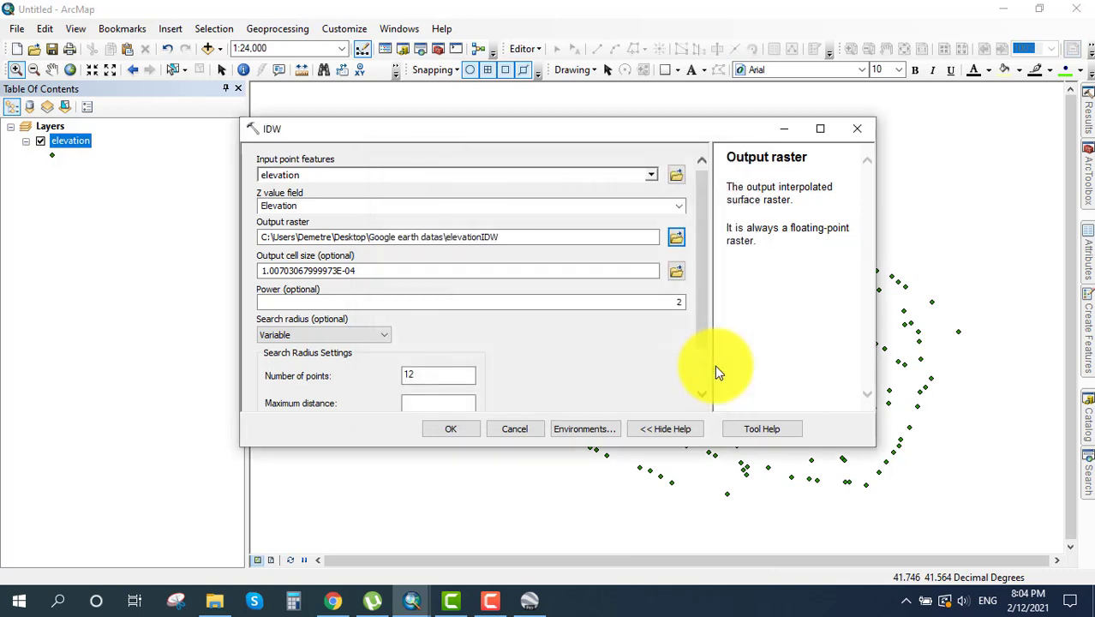
pyautogui.scroll(-3, 591, 368)
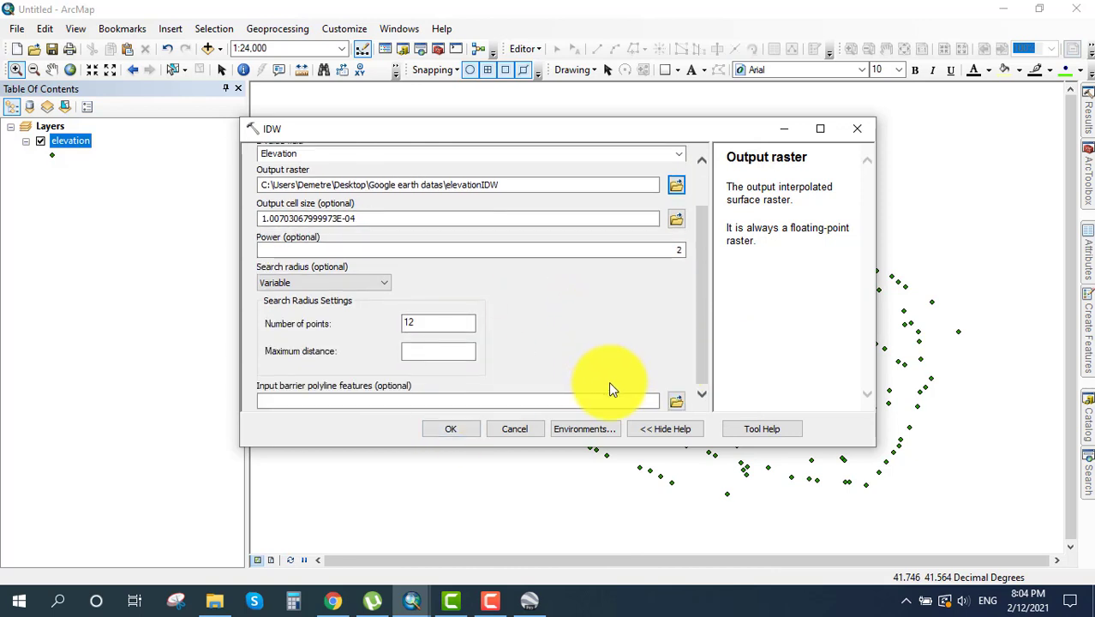
pyautogui.click(467, 430)
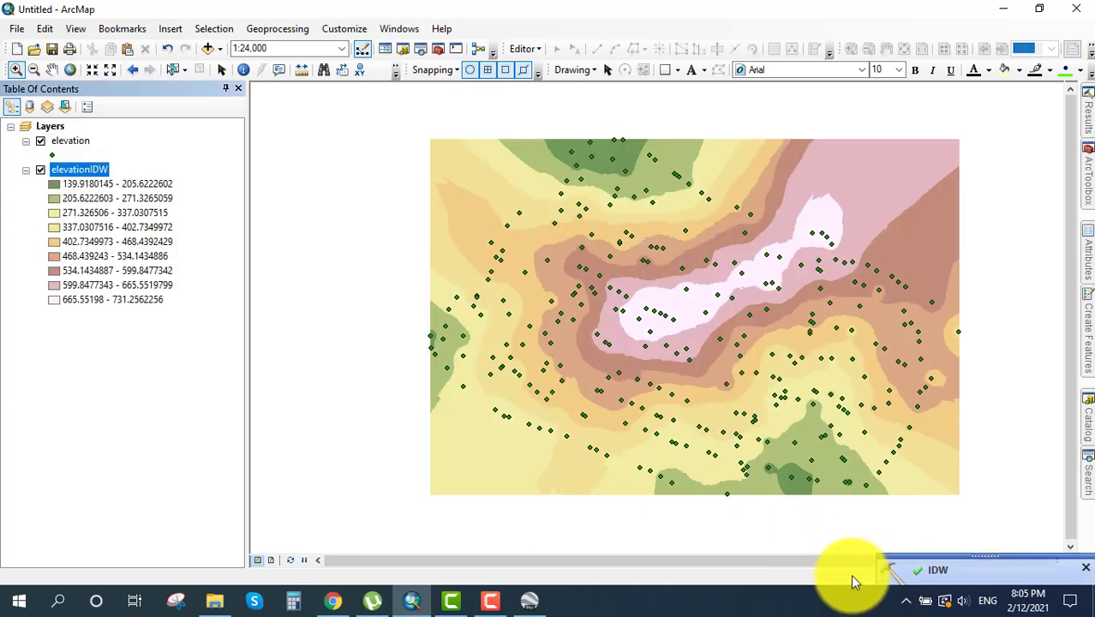
# - Open the Contour tool from the Spatial Analyst Surface tools and choose elevationIDW as its input raster
pyautogui.moveTo(772, 299); pyautogui.dragTo(694, 285)
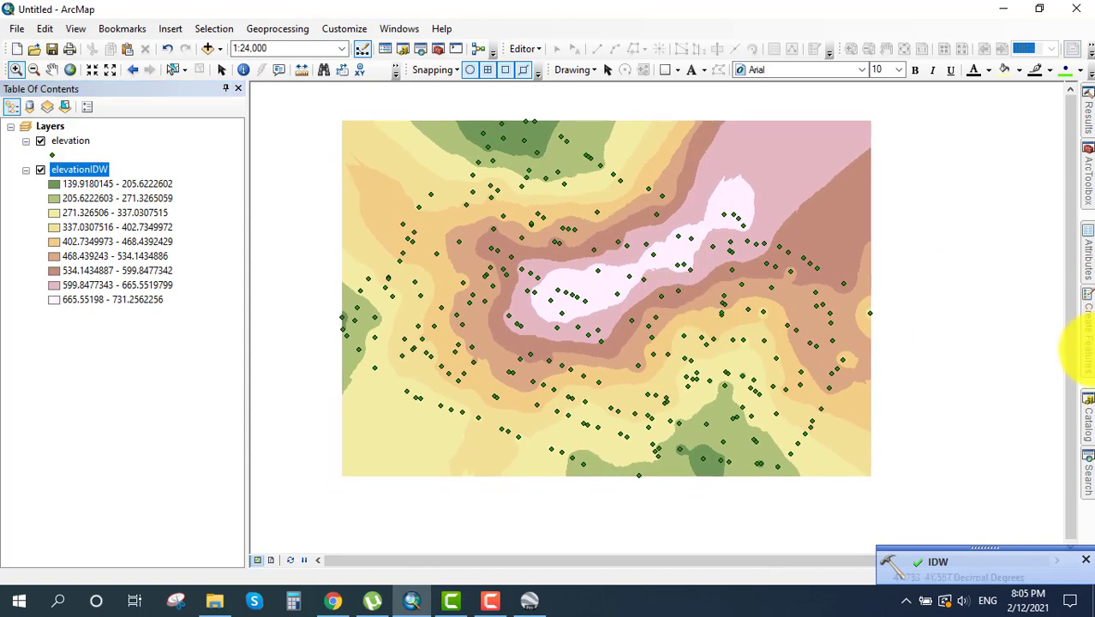
pyautogui.click(1081, 192)
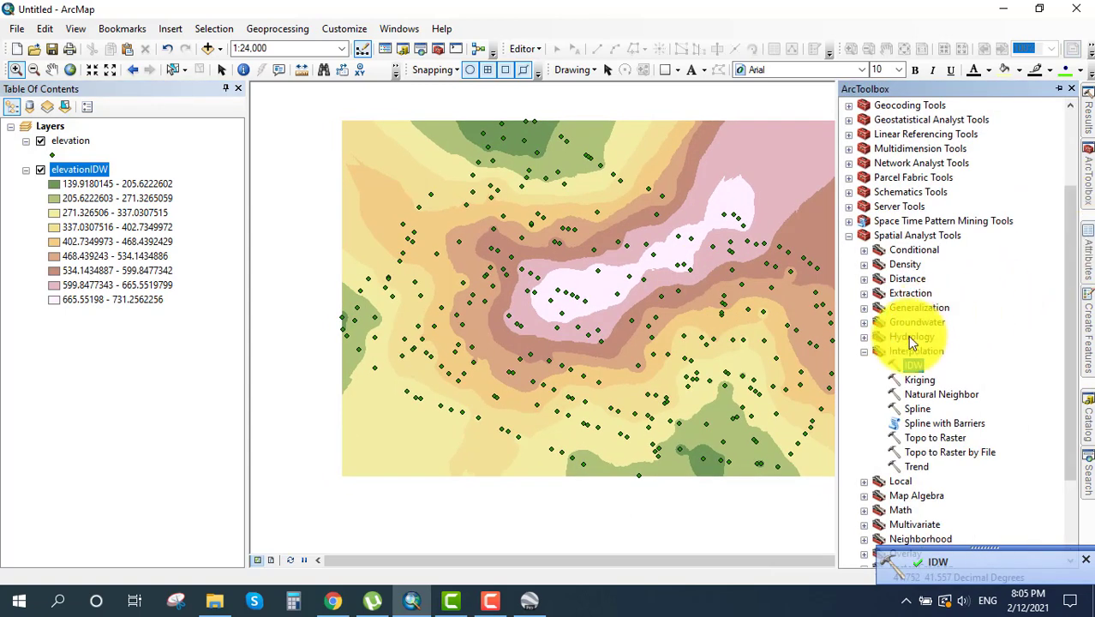
pyautogui.click(863, 351)
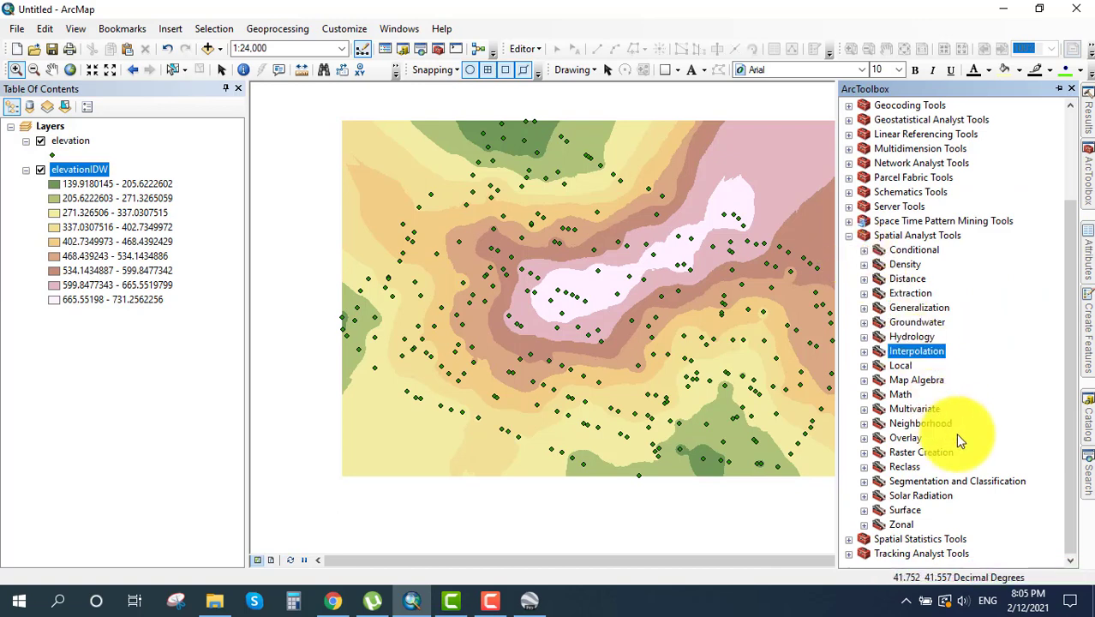
pyautogui.click(863, 510)
pyautogui.scroll(-1, 933, 473)
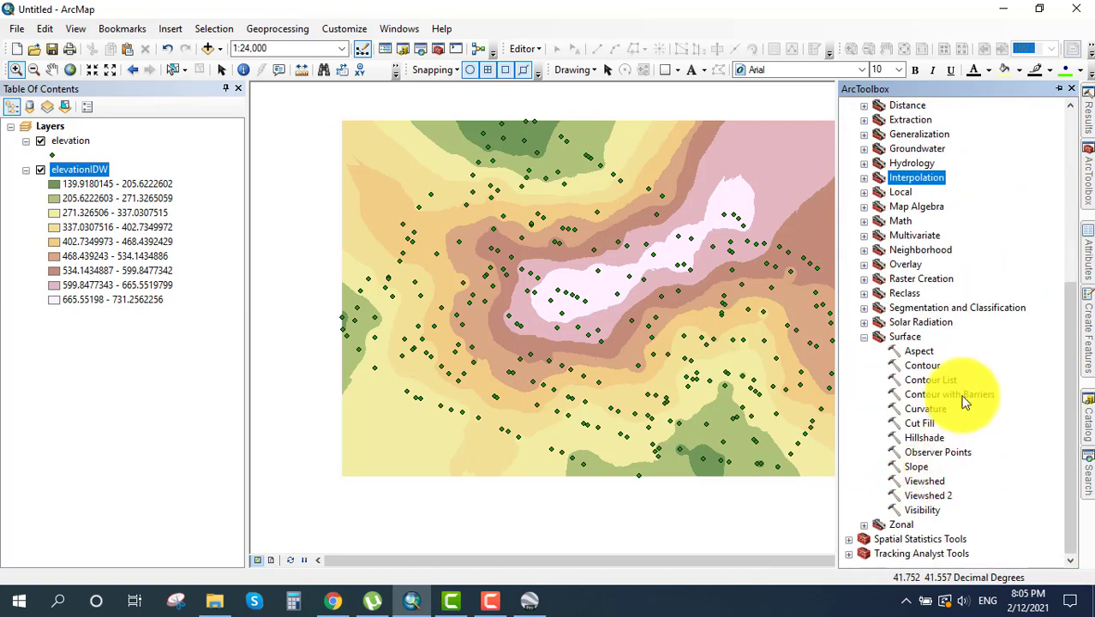
pyautogui.doubleClick(923, 366)
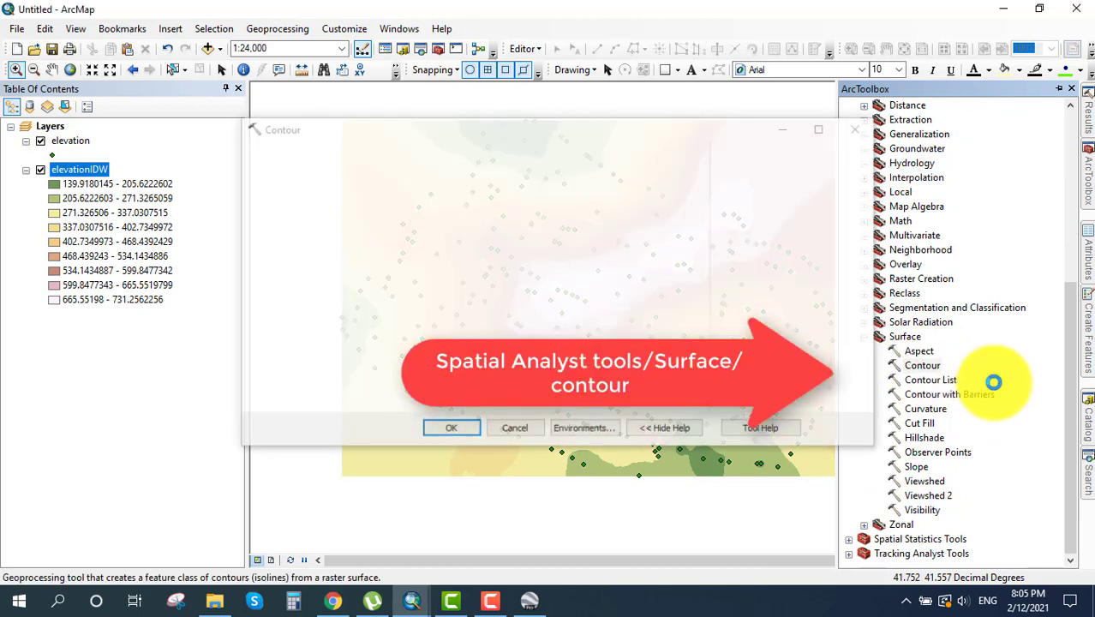
pyautogui.click(649, 174)
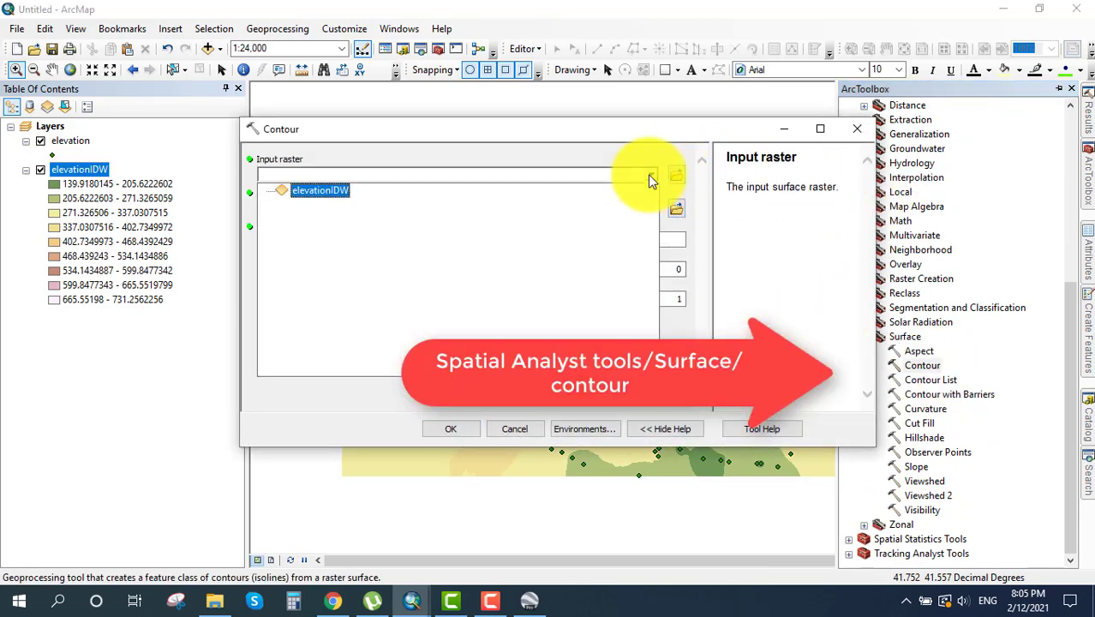
pyautogui.click(427, 282)
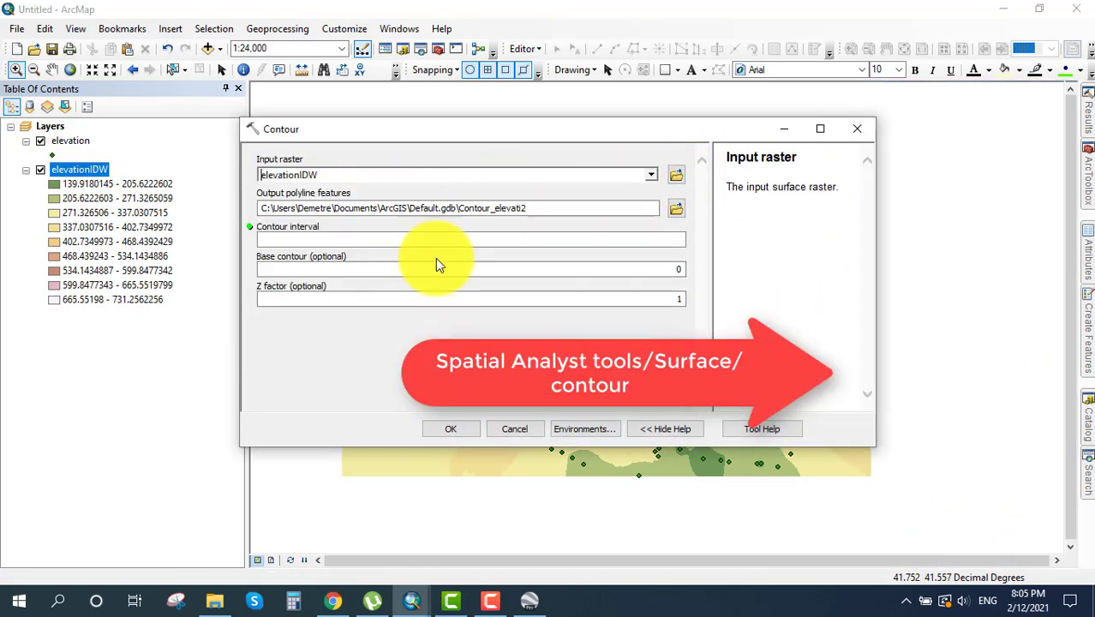
# - Set the output polyline features to contourLines in the Google earth datas folder, enter a contour interval of 10 and run the Contour tool
pyautogui.click(676, 210)
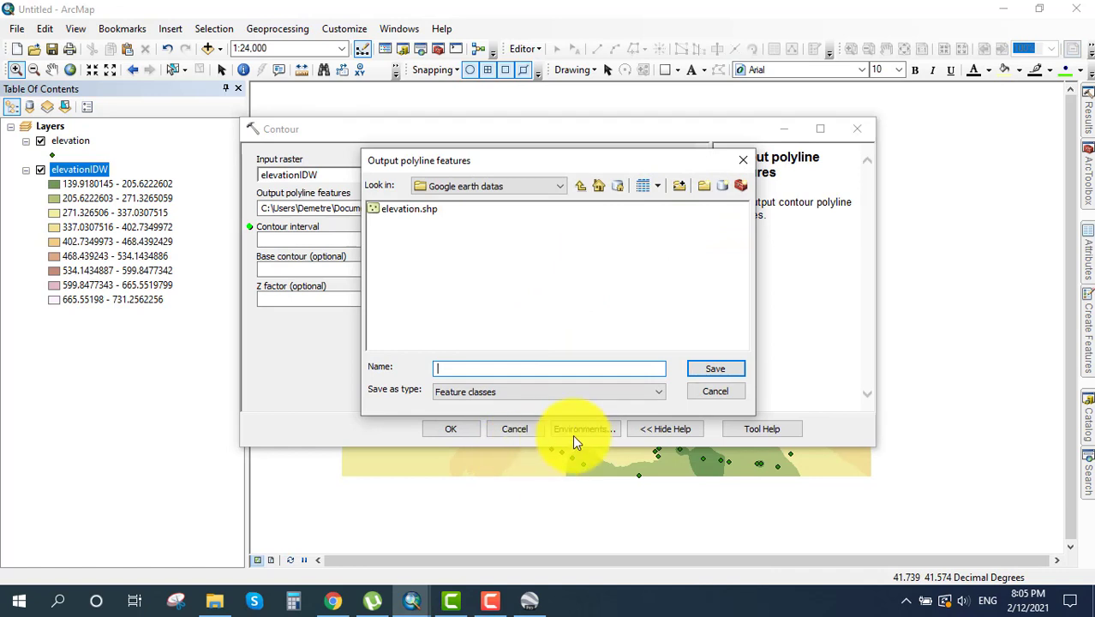
pyautogui.write('contourLines')
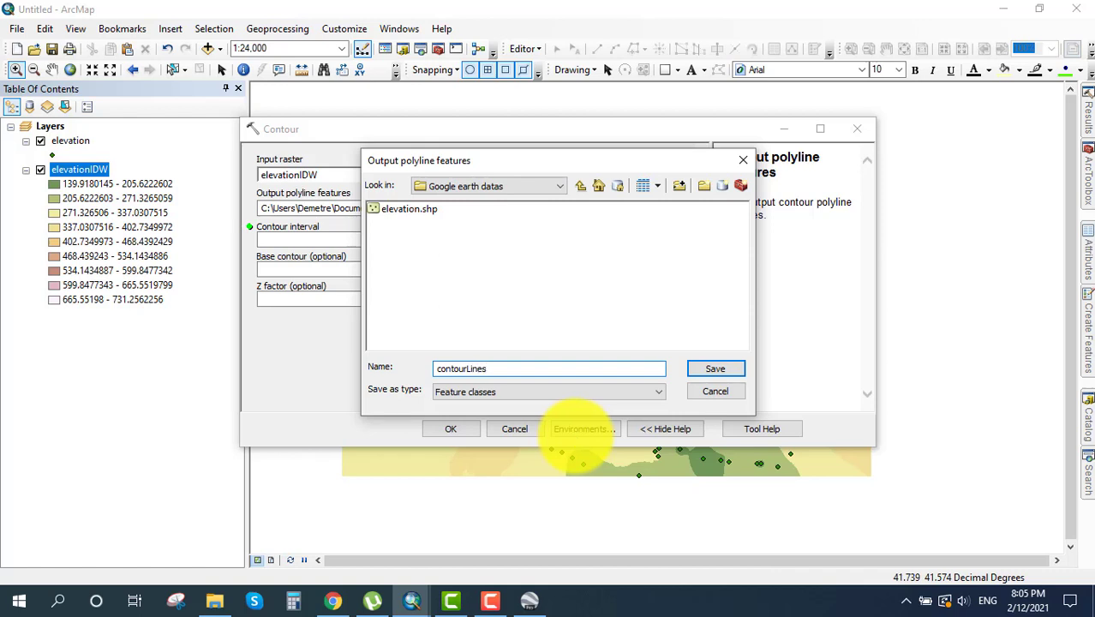
pyautogui.click(698, 374)
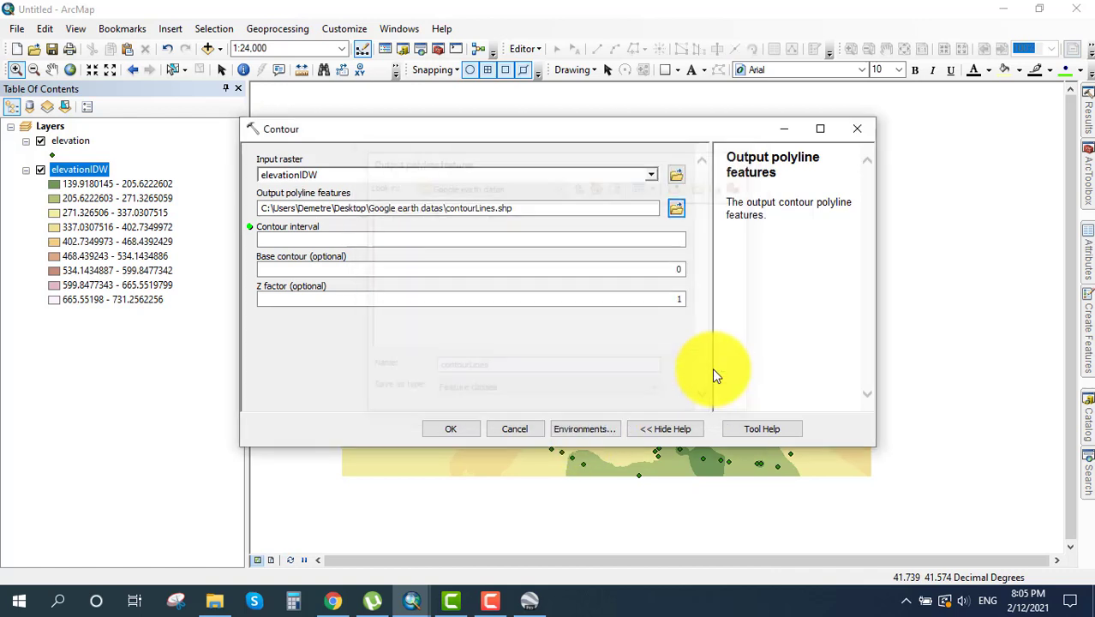
pyautogui.click(665, 241)
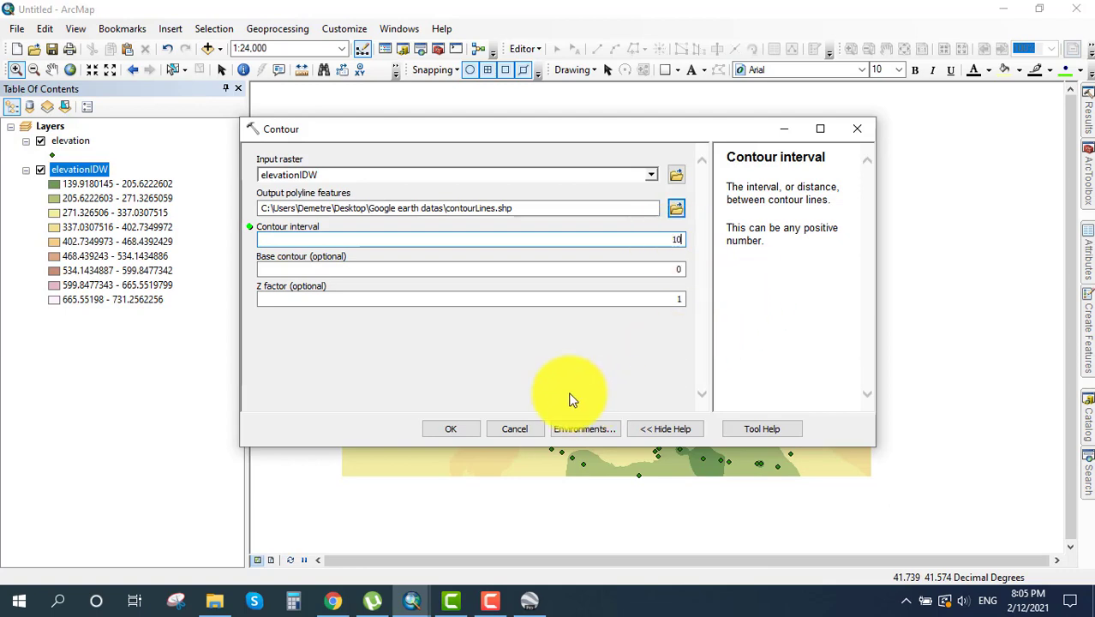
pyautogui.click(461, 428)
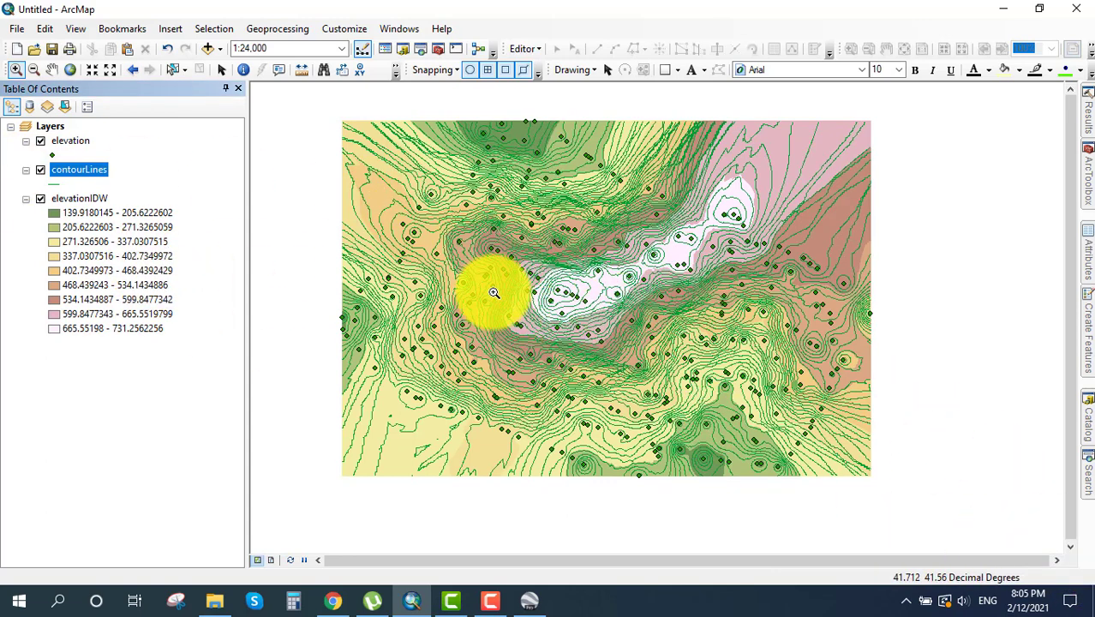
# - Hide the elevation and elevationIDW layers, leaving only contourLines displayed on the map
pyautogui.moveTo(437, 307); pyautogui.dragTo(565, 404)
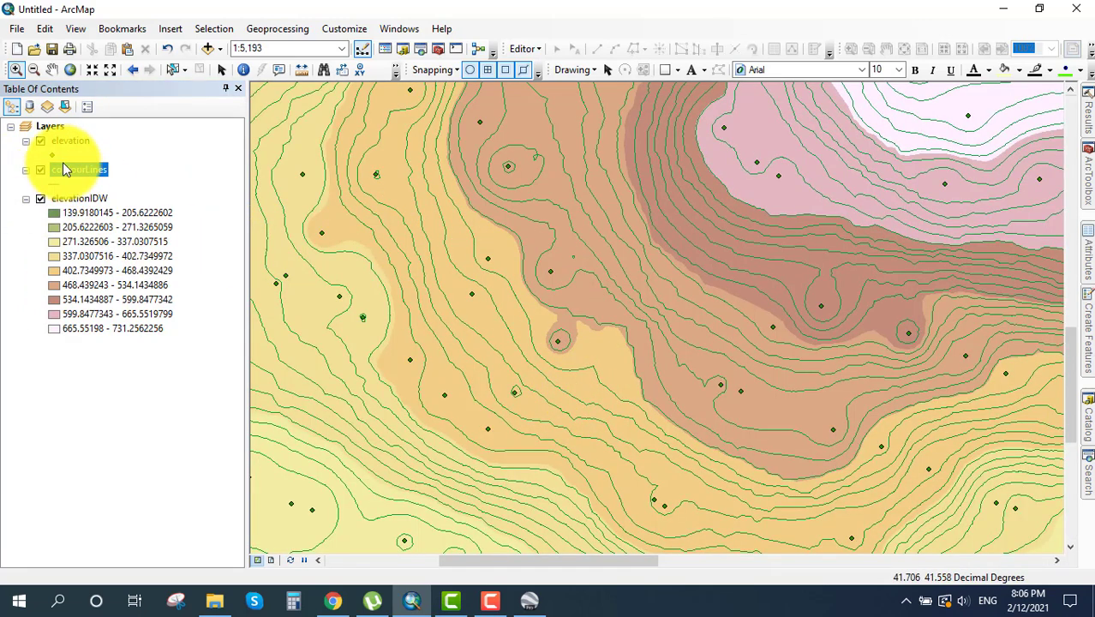
pyautogui.click(41, 142)
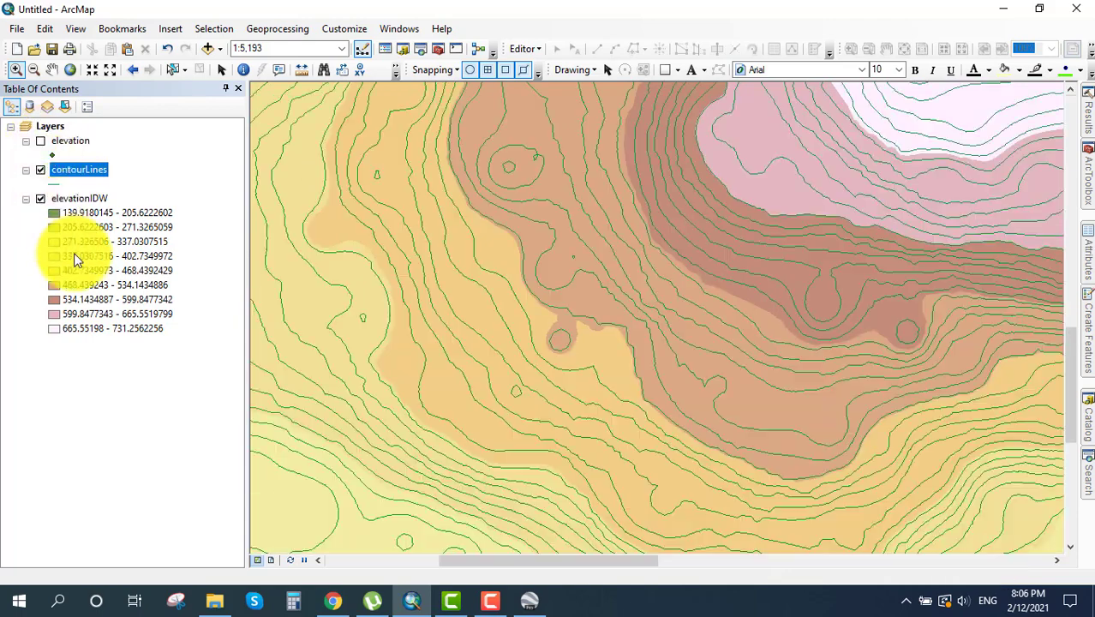
pyautogui.click(41, 198)
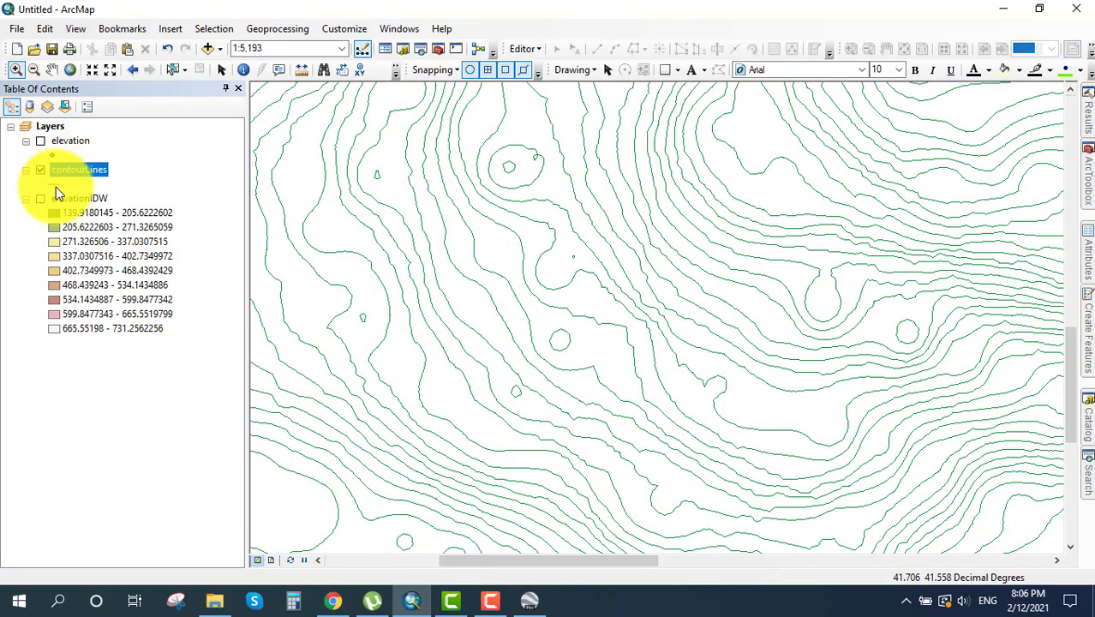
# - Set the line symbol width of the contourLines layer to 0.5
pyautogui.click(55, 185)
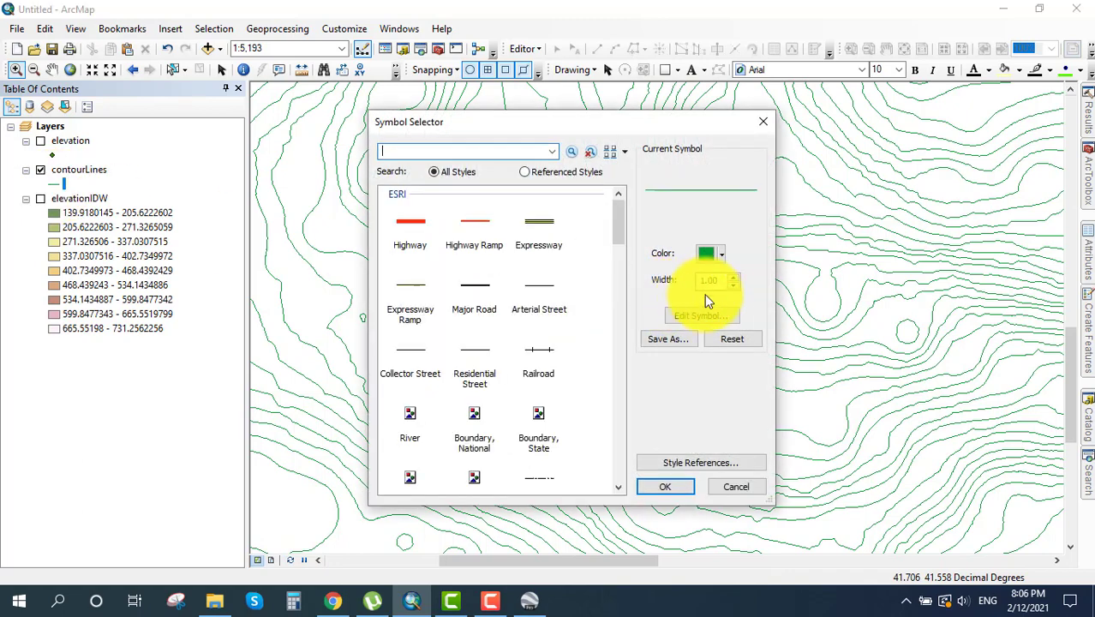
pyautogui.doubleClick(719, 283)
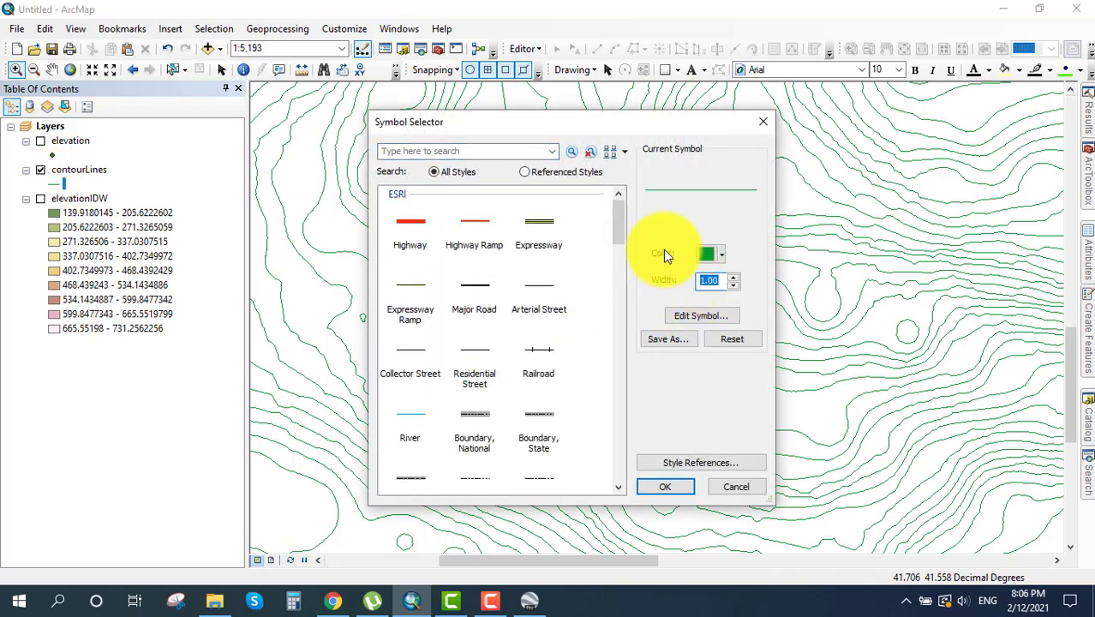
pyautogui.write('0.5')
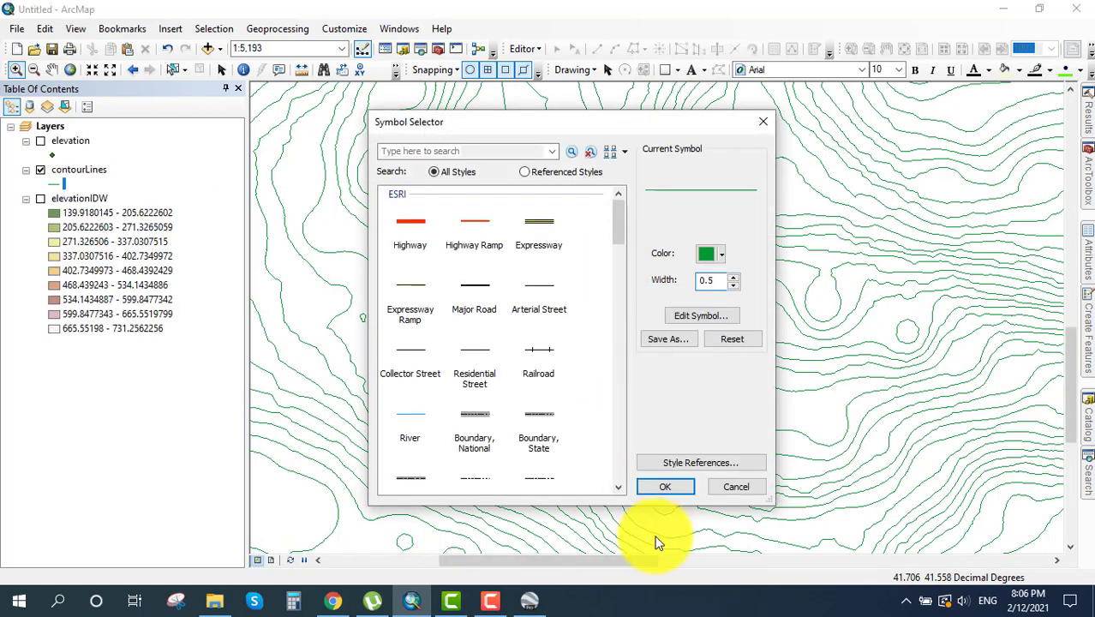
pyautogui.click(672, 485)
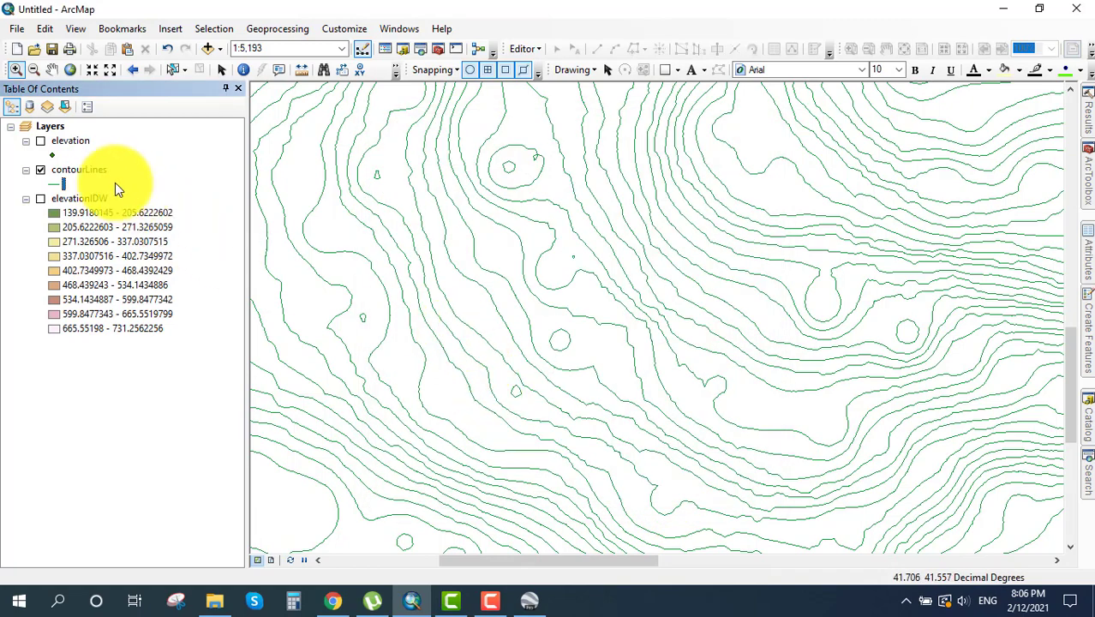
# - Turn on feature labels for the contourLines layer and choose CONTOUR as the label field
pyautogui.click(88, 168)
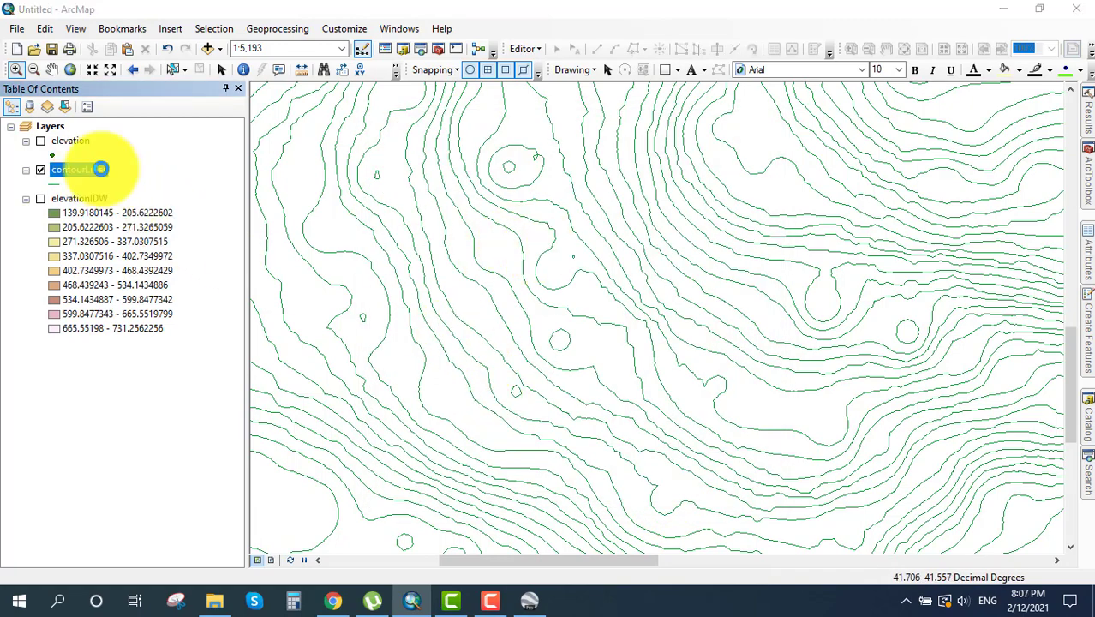
pyautogui.doubleClick(102, 169)
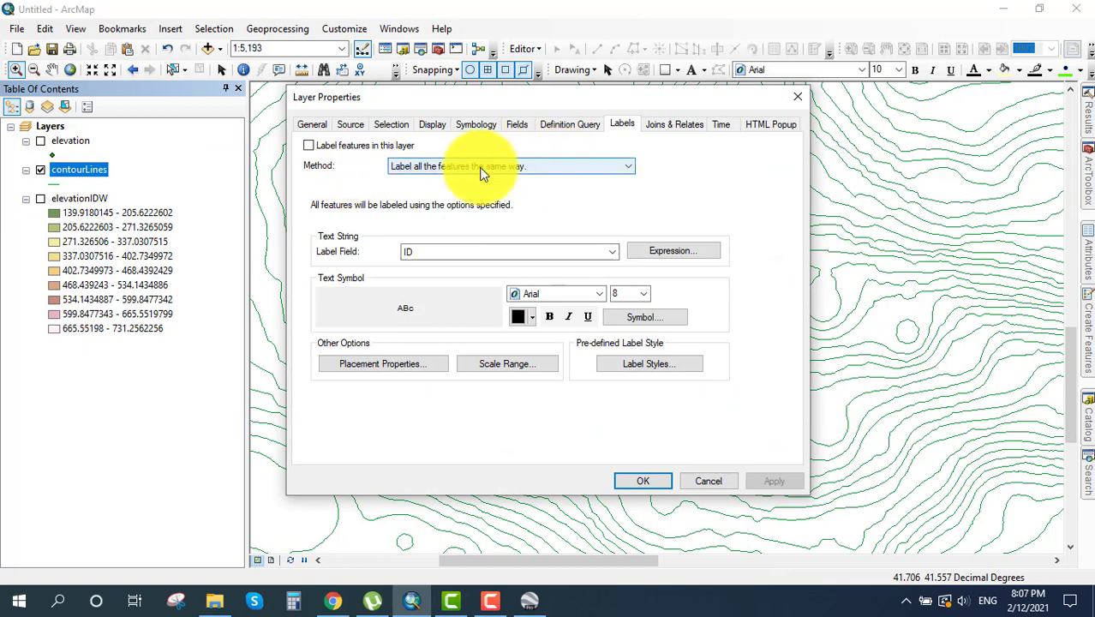
pyautogui.click(308, 145)
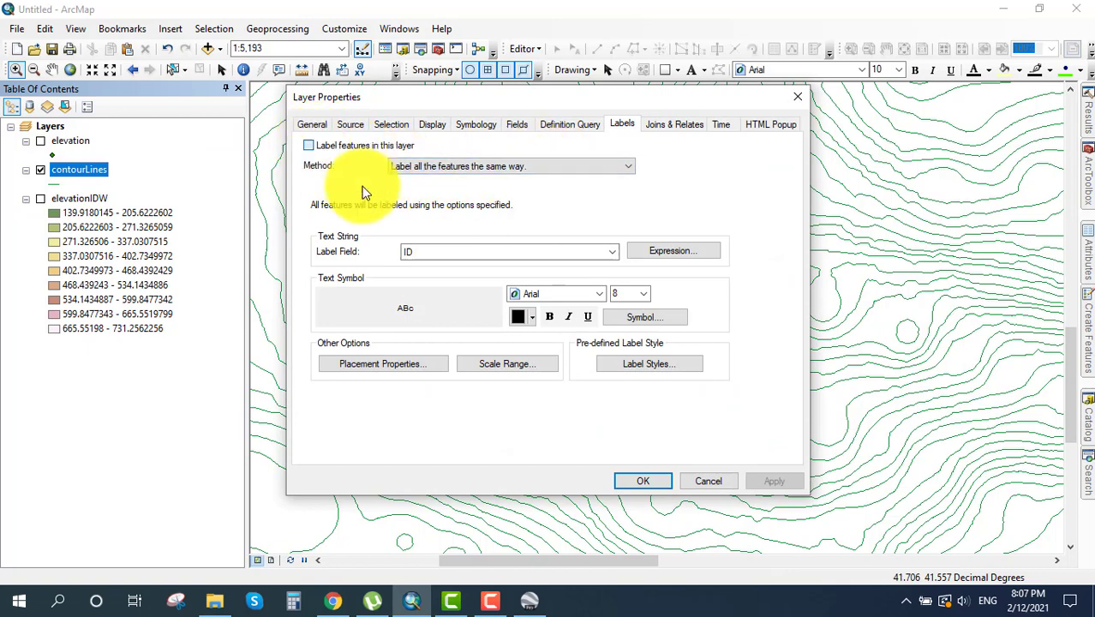
pyautogui.click(611, 251)
pyautogui.click(445, 273)
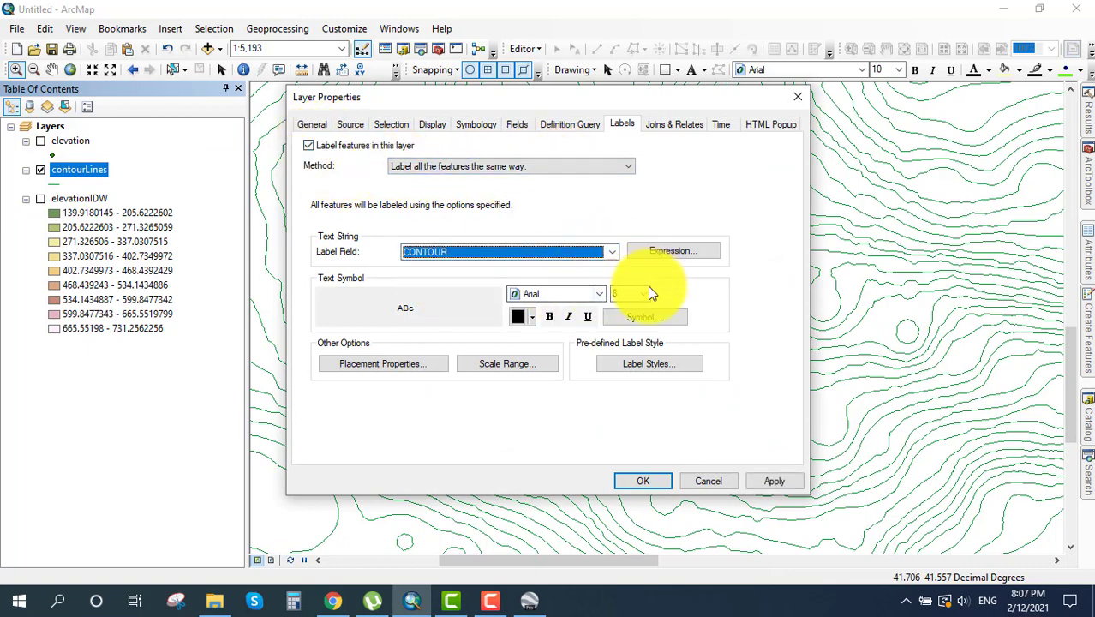
# - Make the contour label text bold at size 7 and apply the layer properties
pyautogui.click(549, 318)
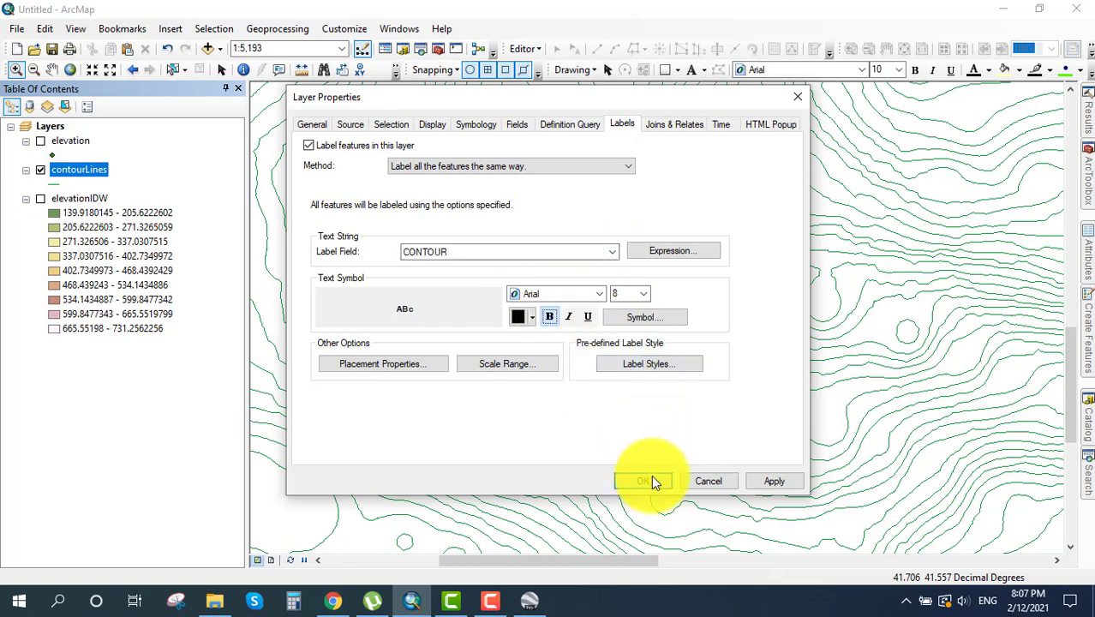
pyautogui.click(644, 295)
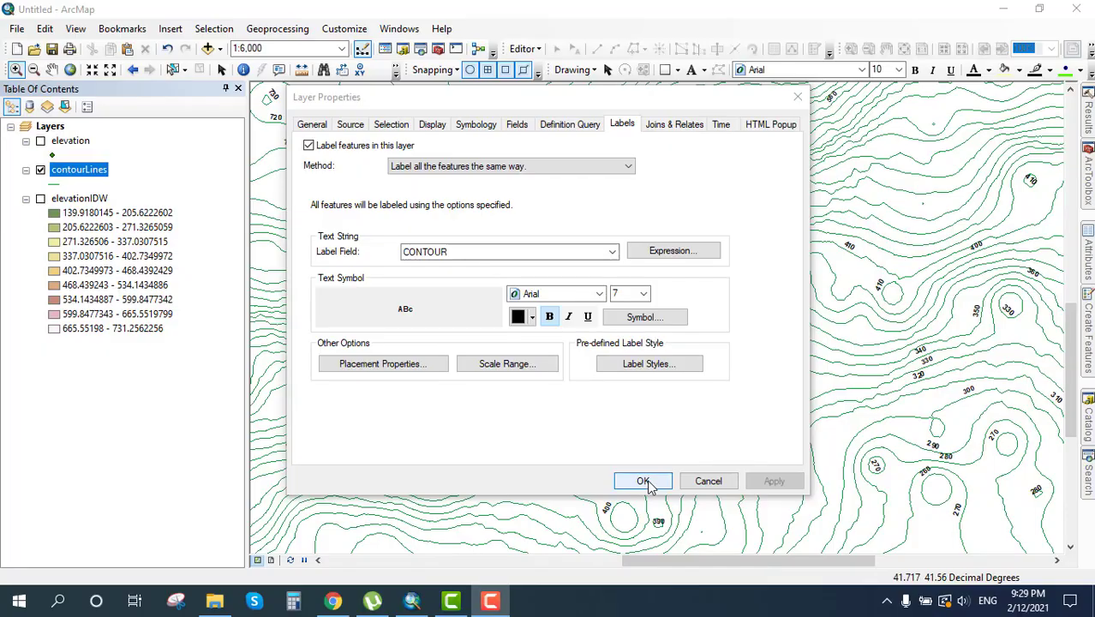
pyautogui.click(648, 480)
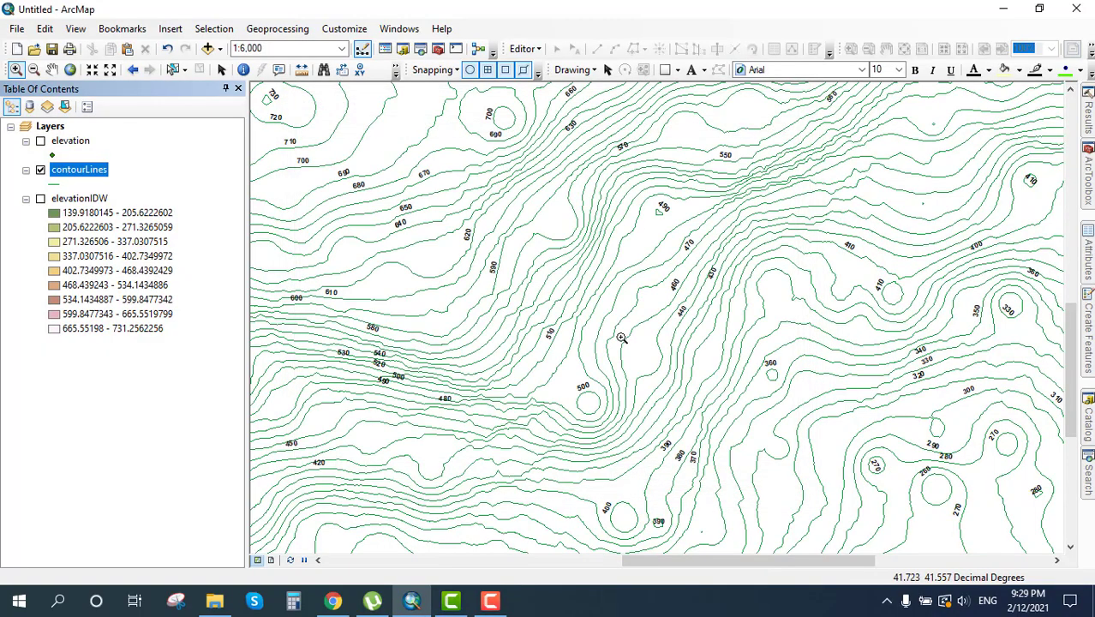
# - Show the elevationIDW raster again beneath the labeled contour lines
pyautogui.scroll(-3, 588, 346)
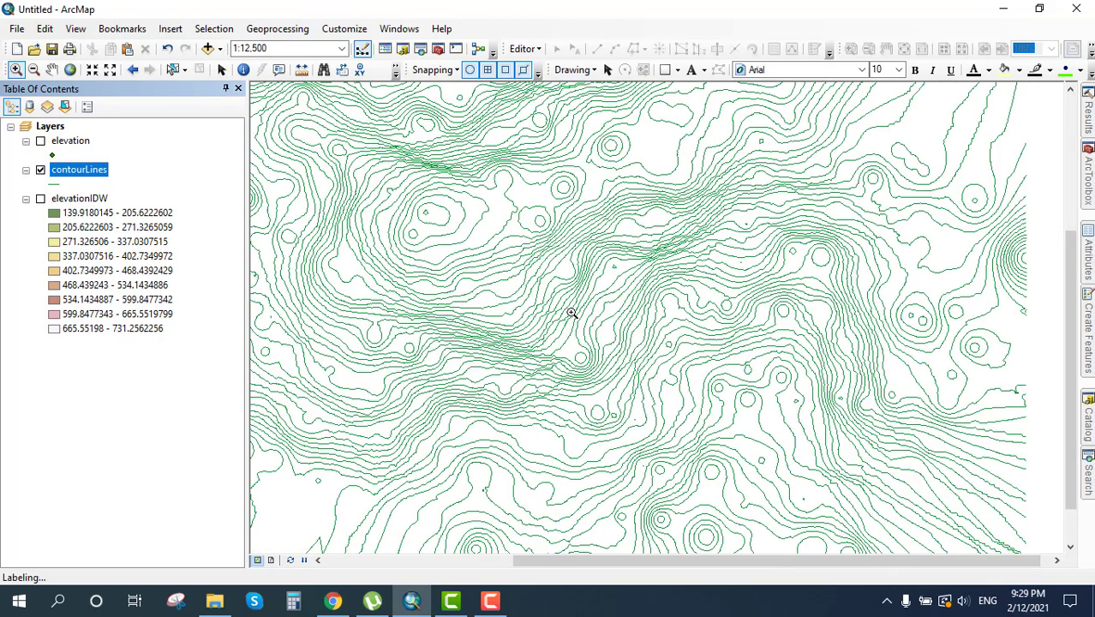
pyautogui.scroll(-3, 571, 313)
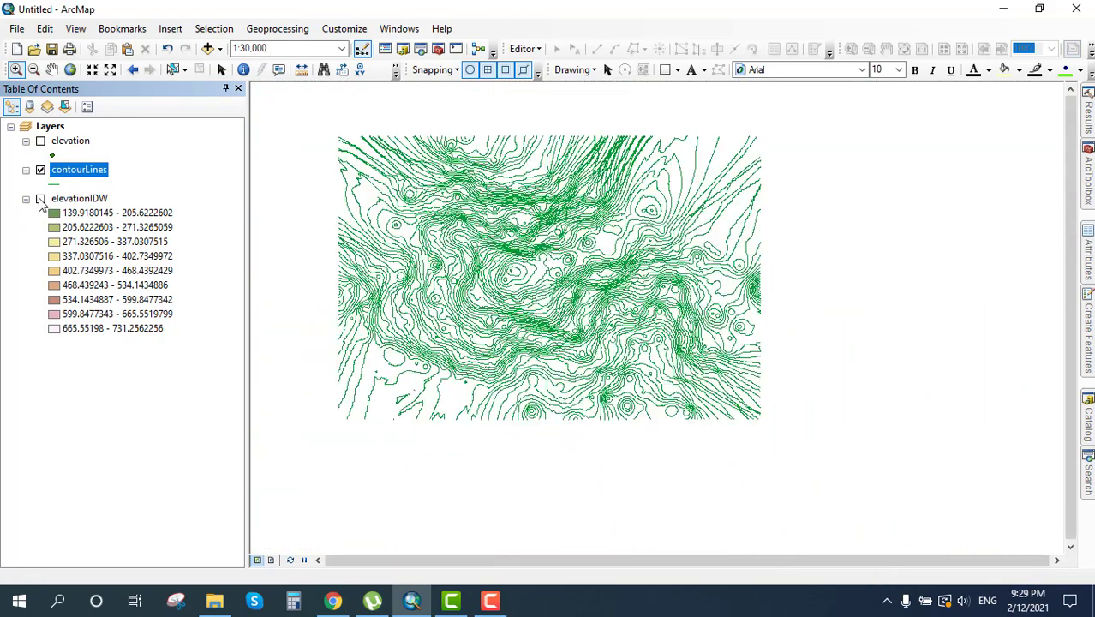
pyautogui.click(40, 199)
pyautogui.scroll(5, 555, 342)
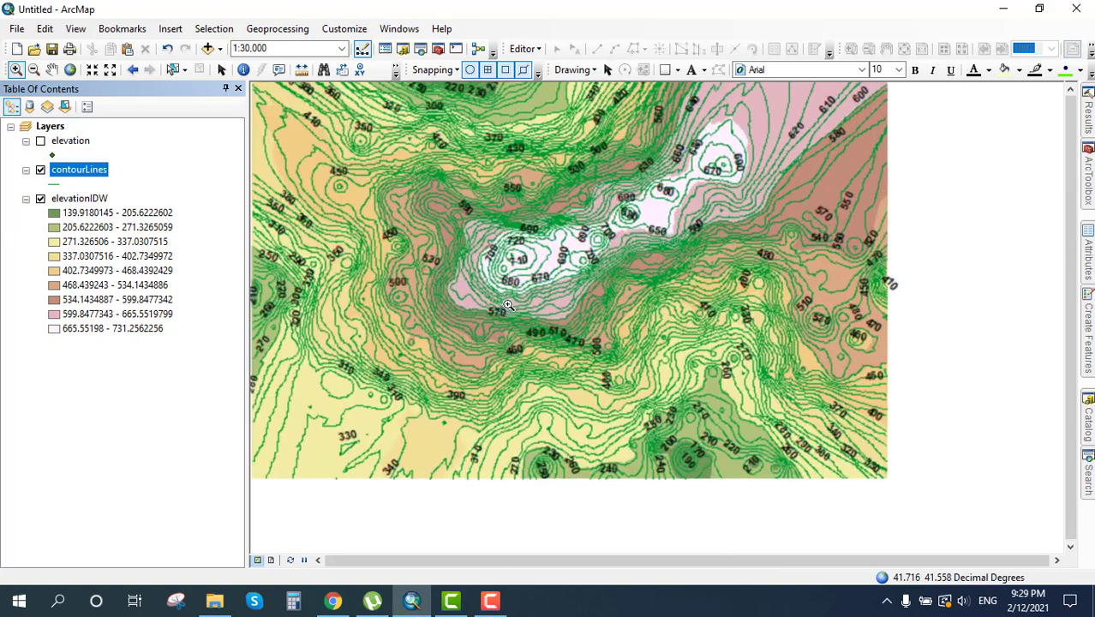